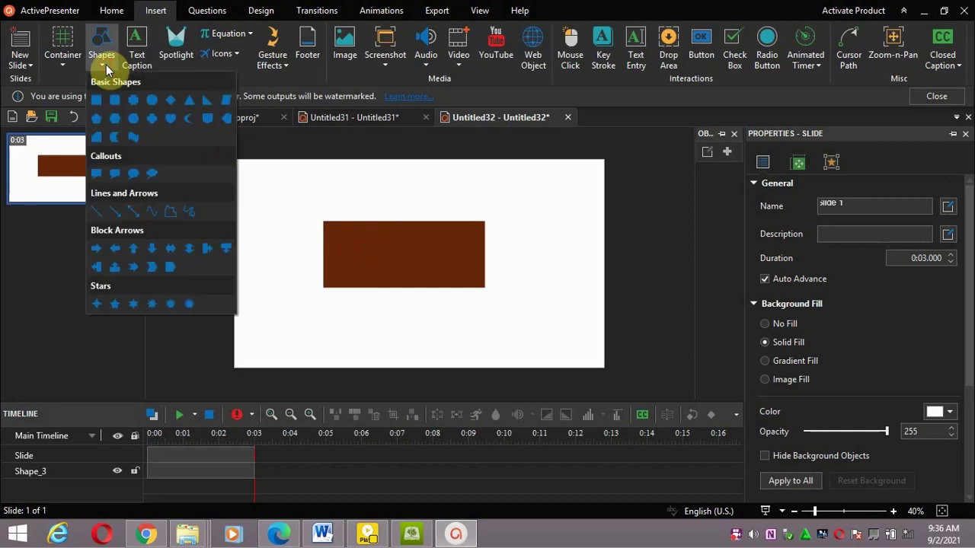
Insert a cross shape, enlarge it to about 179 by 152 px, and place it just below the brown rectangle
left_click(134, 101)
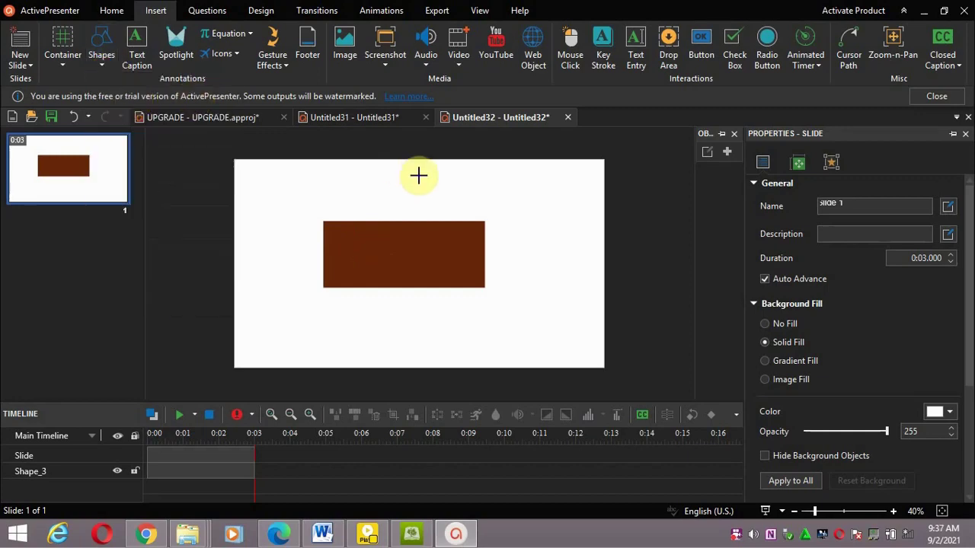
left_click(535, 209)
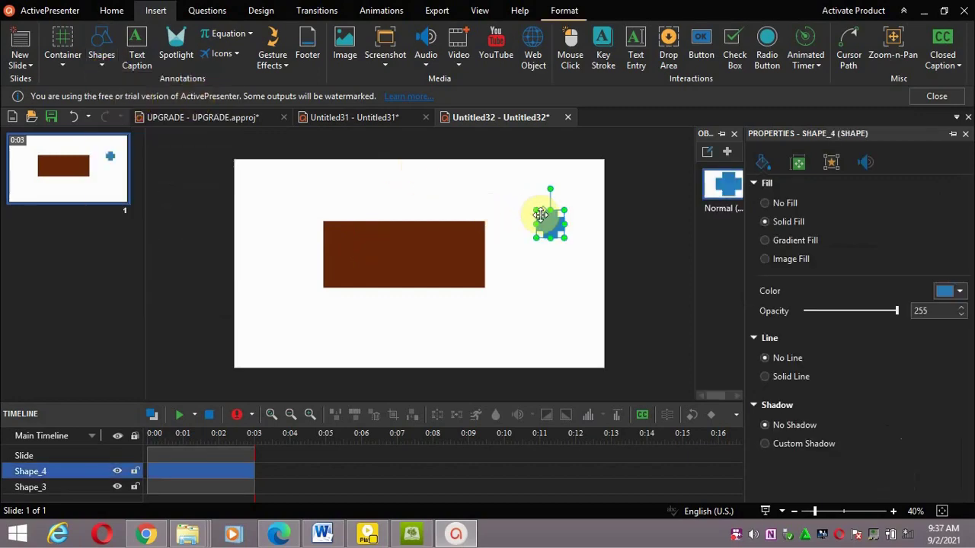
left_click_drag(535, 211, 517, 200)
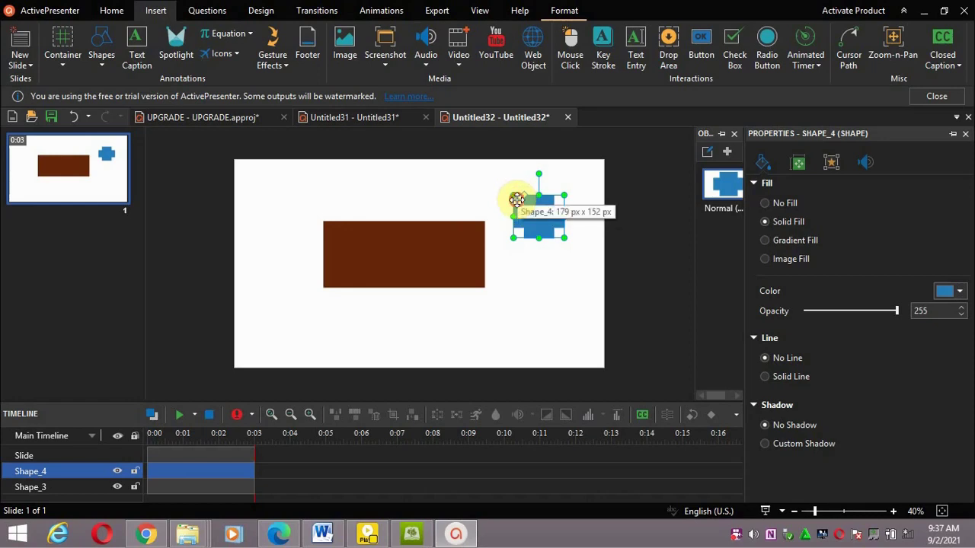
left_click_drag(526, 221, 368, 315)
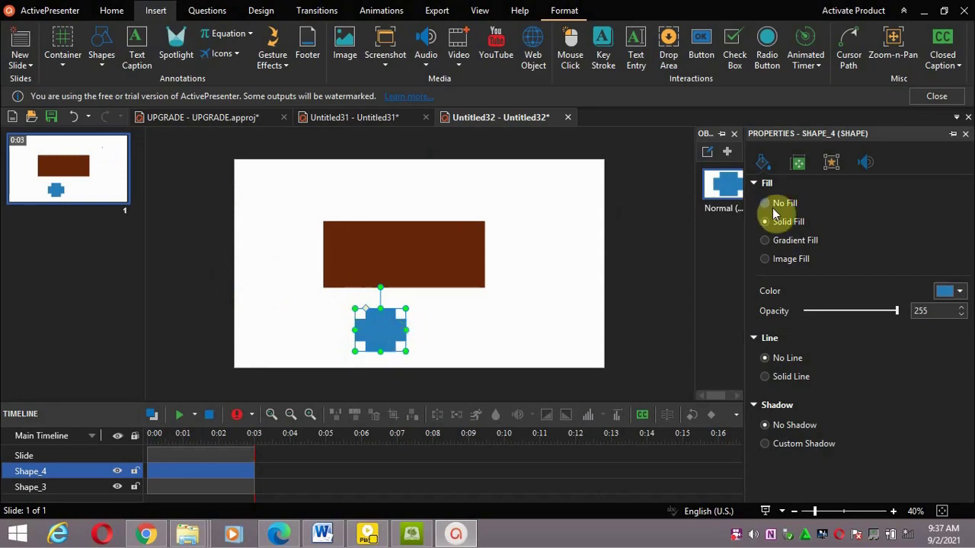
Change the cross shape's solid fill color to black
left_click(960, 291)
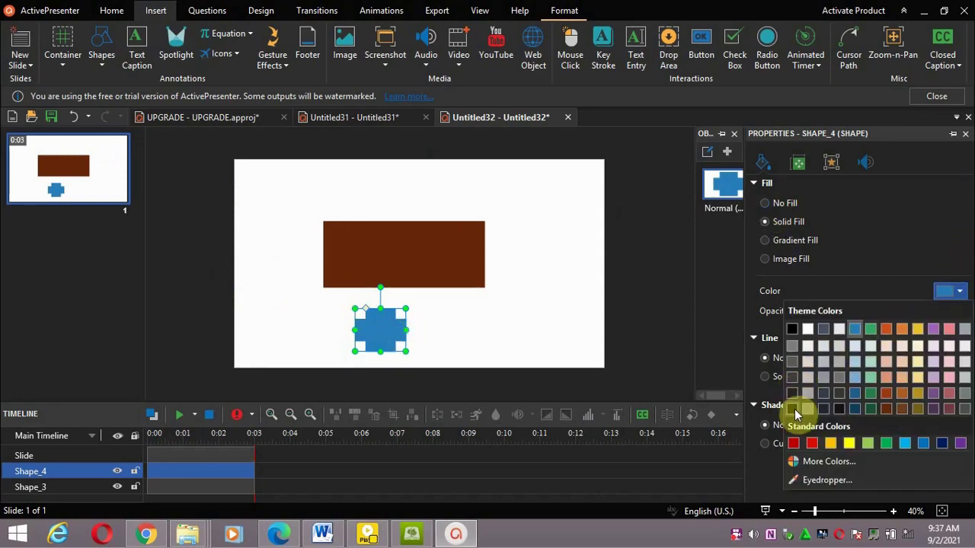
left_click(792, 409)
left_click(578, 295)
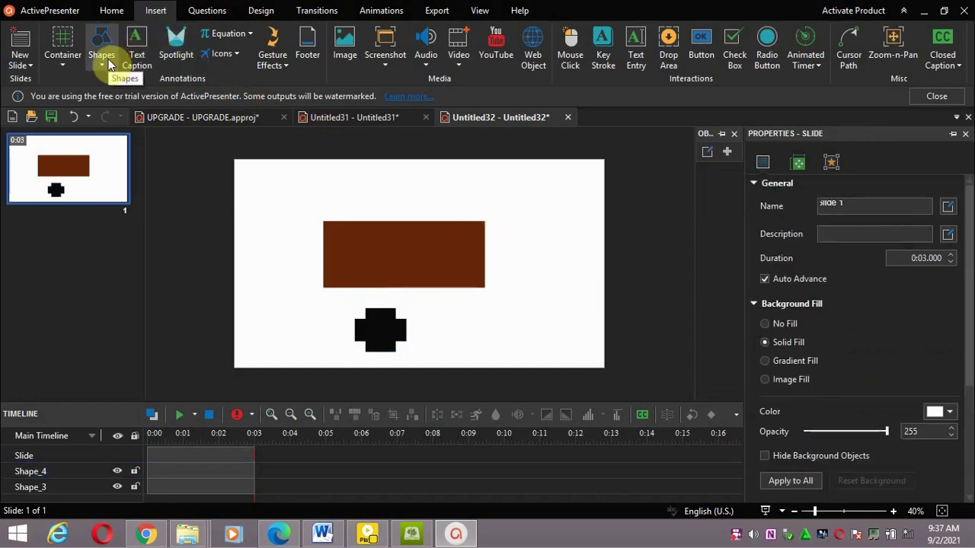
Insert a text caption above the brown rectangle with the text TUTORIALS
left_click(140, 65)
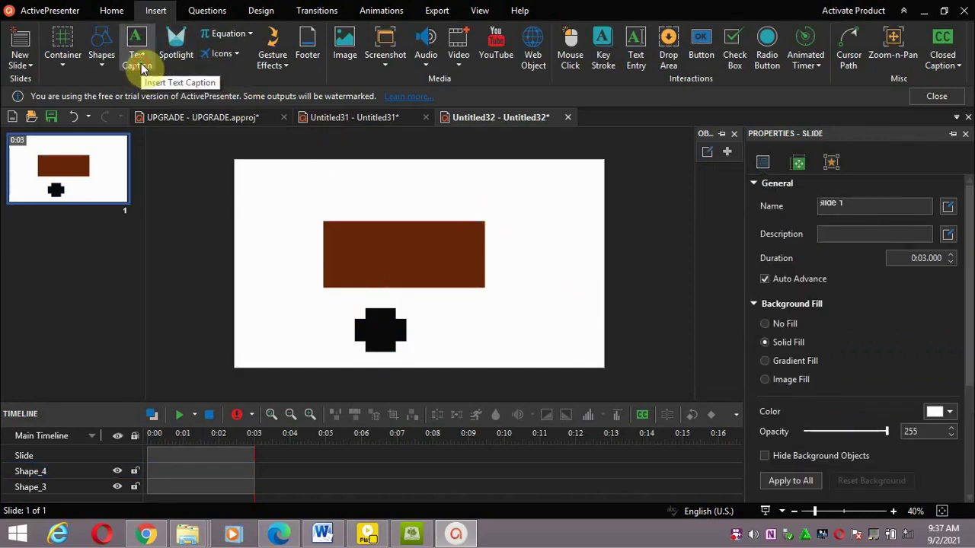
left_click(440, 187)
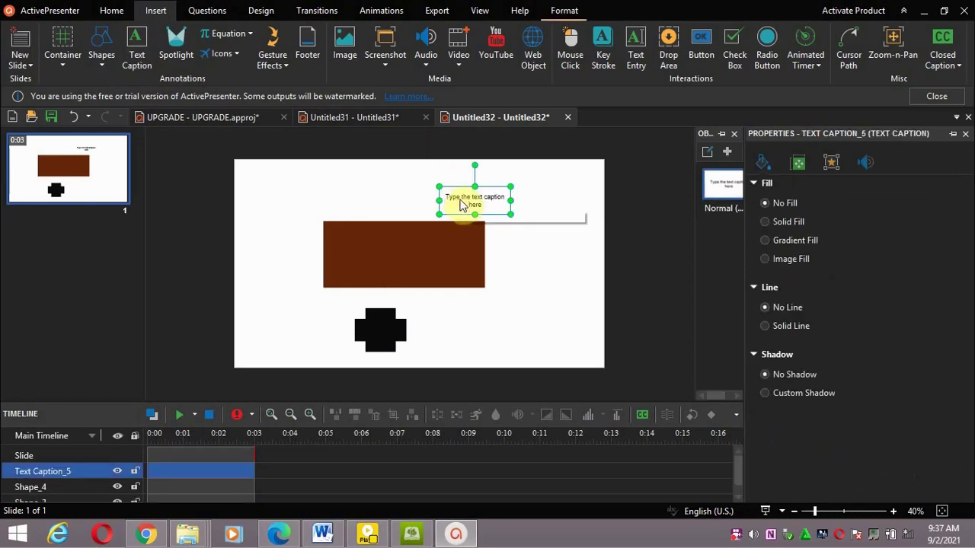
double_click(458, 199)
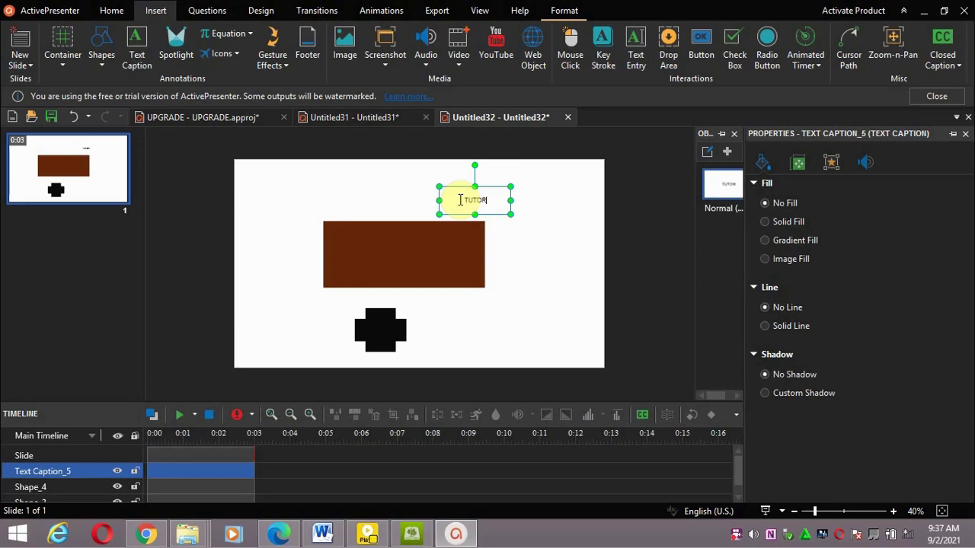
type("S")
Make the TUTORIALS text bold and set its font size to 100
double_click(460, 200)
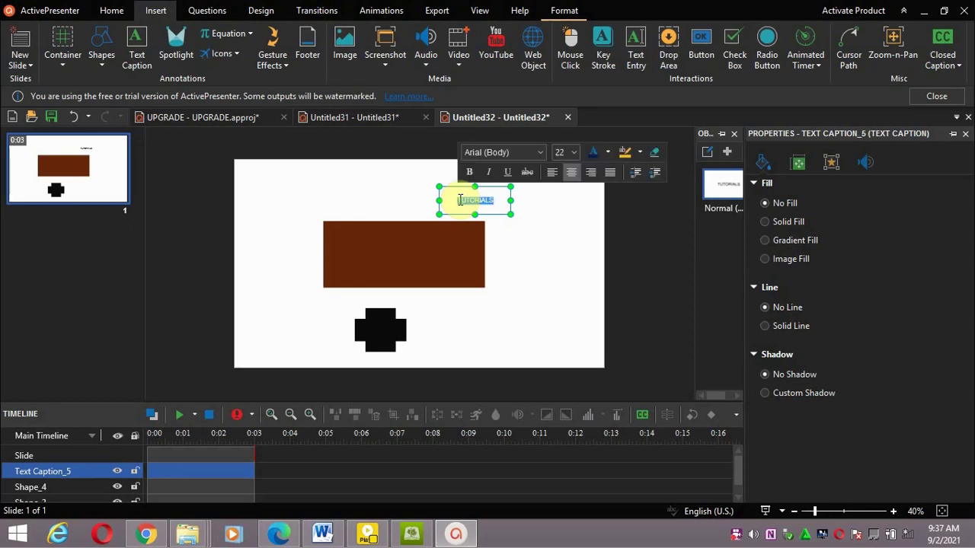
left_click(469, 172)
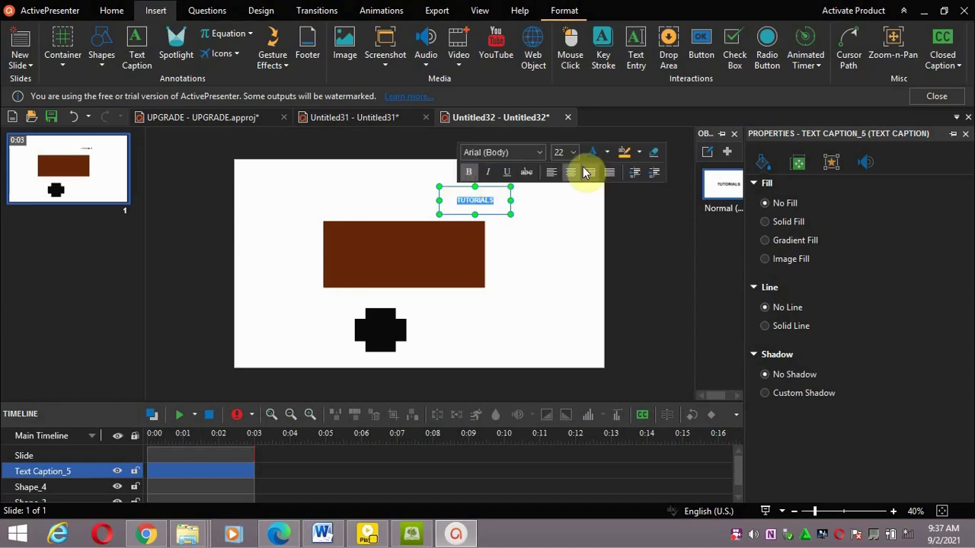
left_click(572, 153)
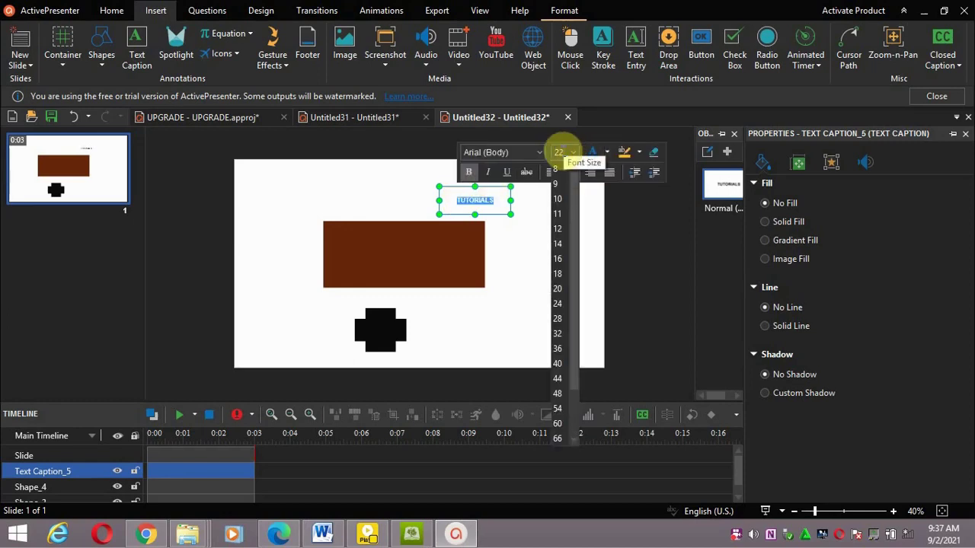
left_click(564, 150)
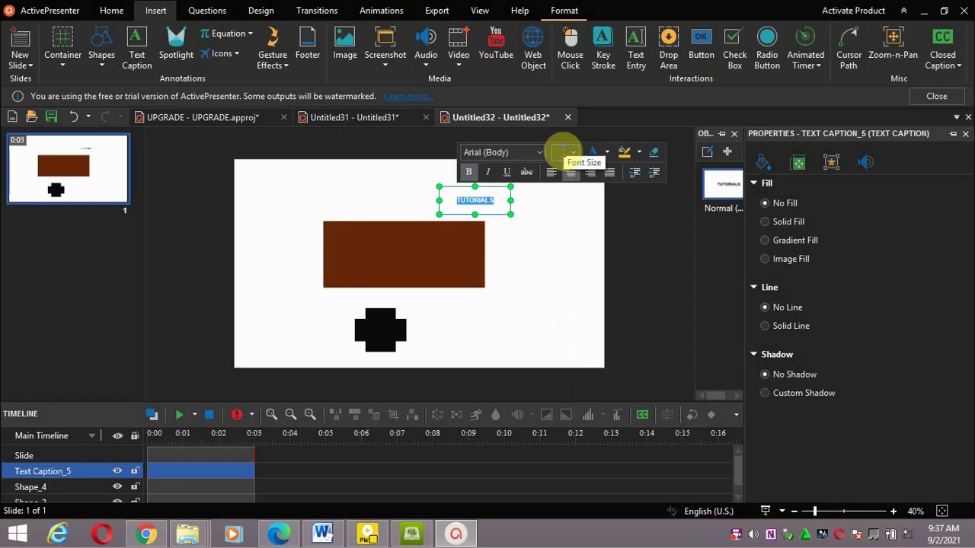
type("100")
key("Return")
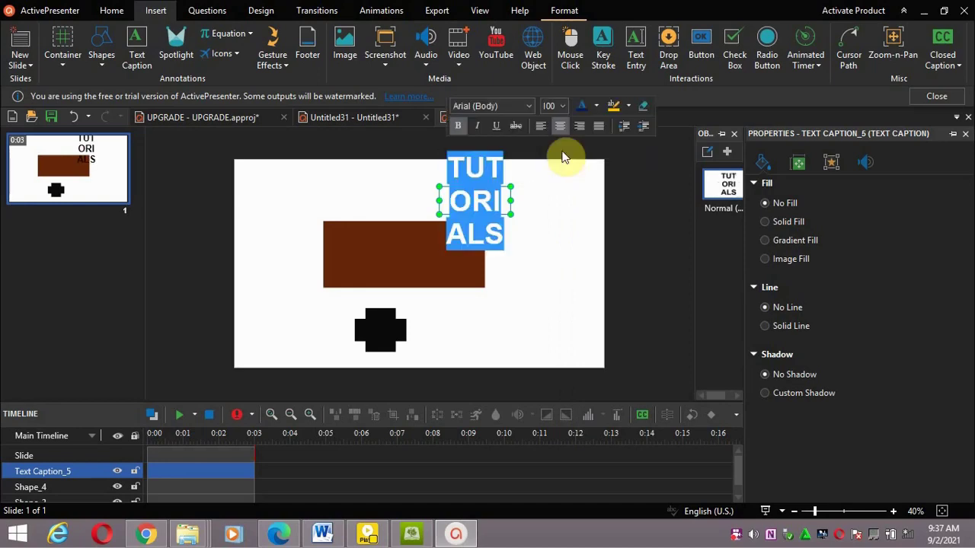
Widen the TUTORIALS caption box toward the slide's left side so the word fits on one line
left_click(553, 229)
left_click(468, 207)
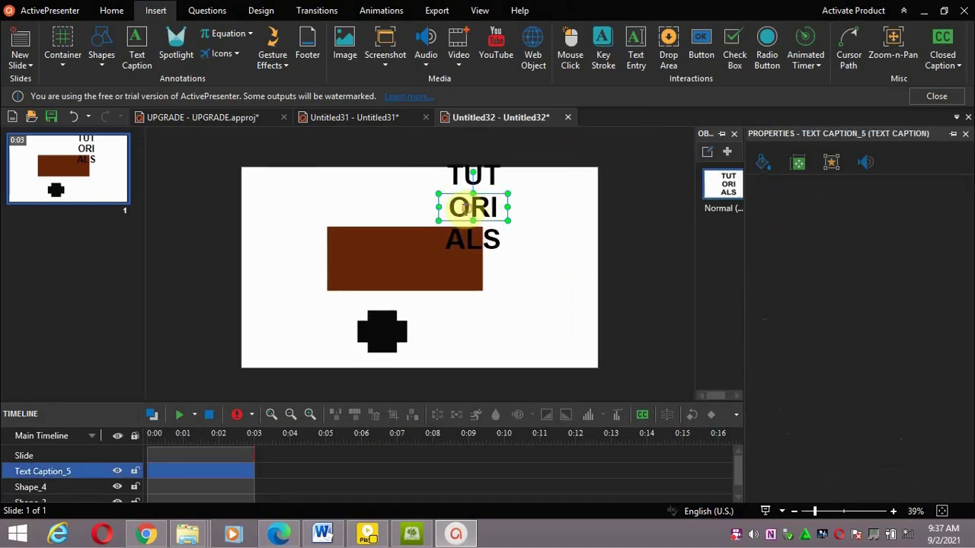
left_click_drag(438, 208, 322, 224)
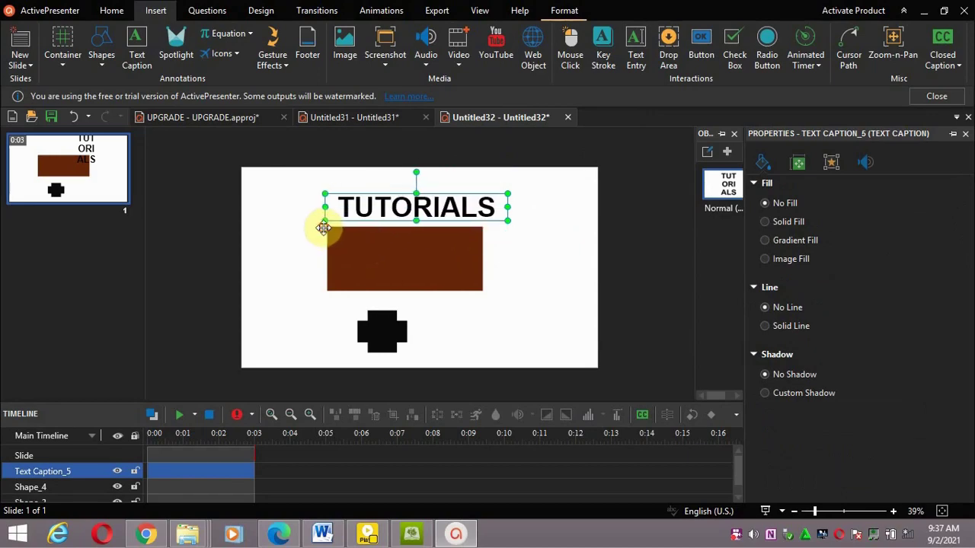
left_click(531, 291)
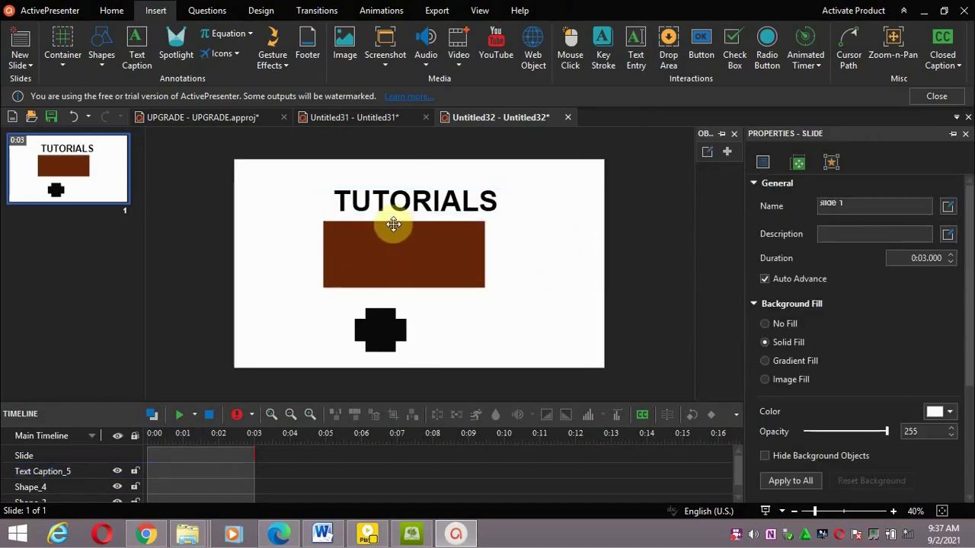
Give the TUTORIALS caption a solid line border with a width of 7
left_click(391, 202)
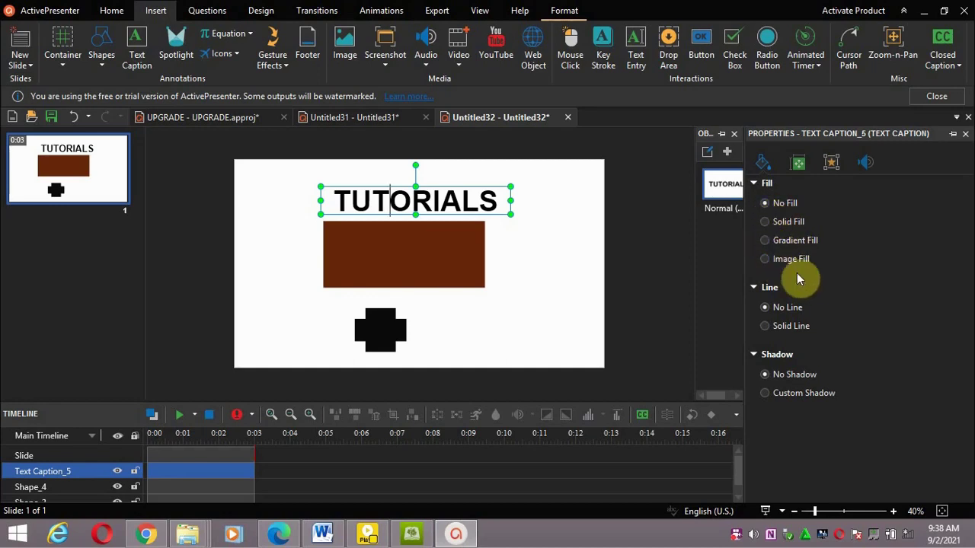
left_click(767, 327)
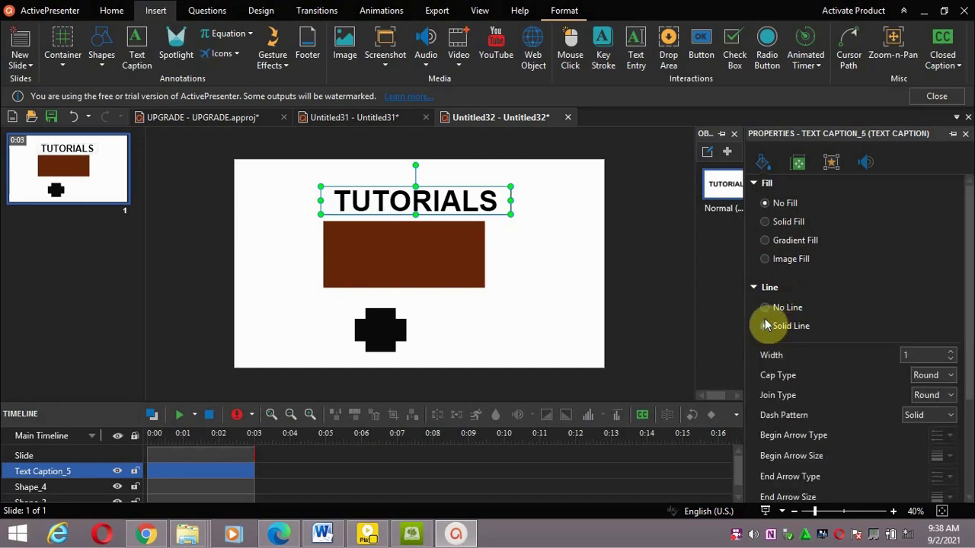
left_click(950, 352)
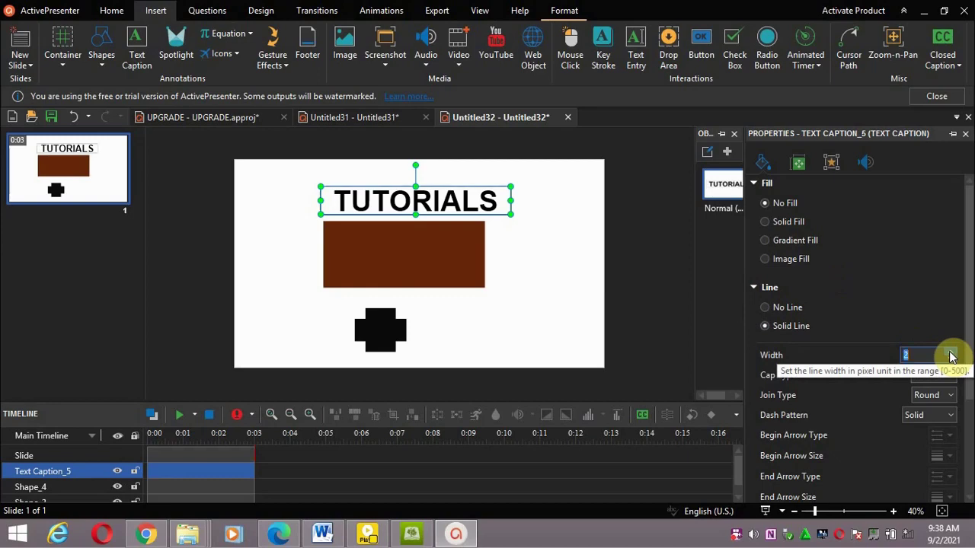
left_click(950, 352)
left_click(949, 352)
left_click(950, 351)
left_click(949, 351)
left_click(949, 352)
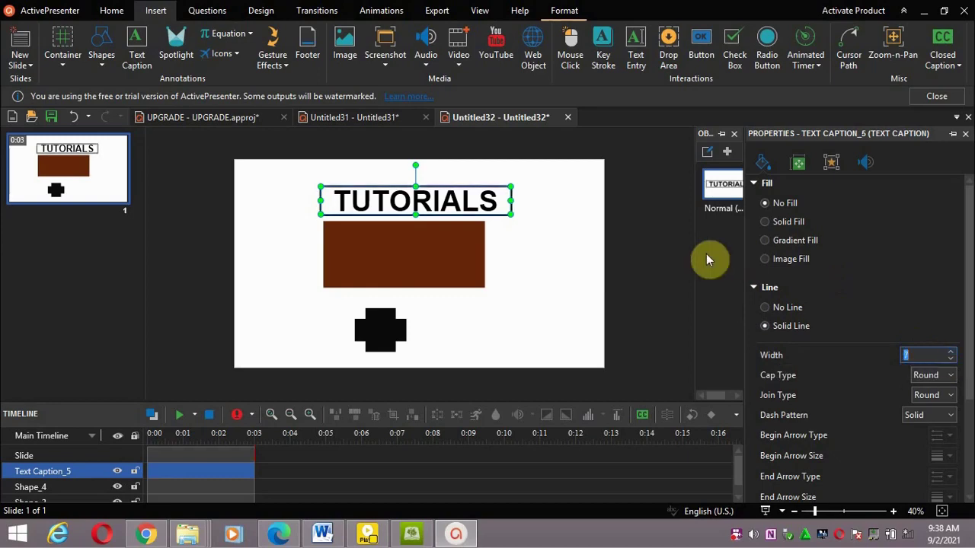
left_click(509, 268)
Set the TUTORIALS caption's border line color to the dark red standard color
left_click(467, 194)
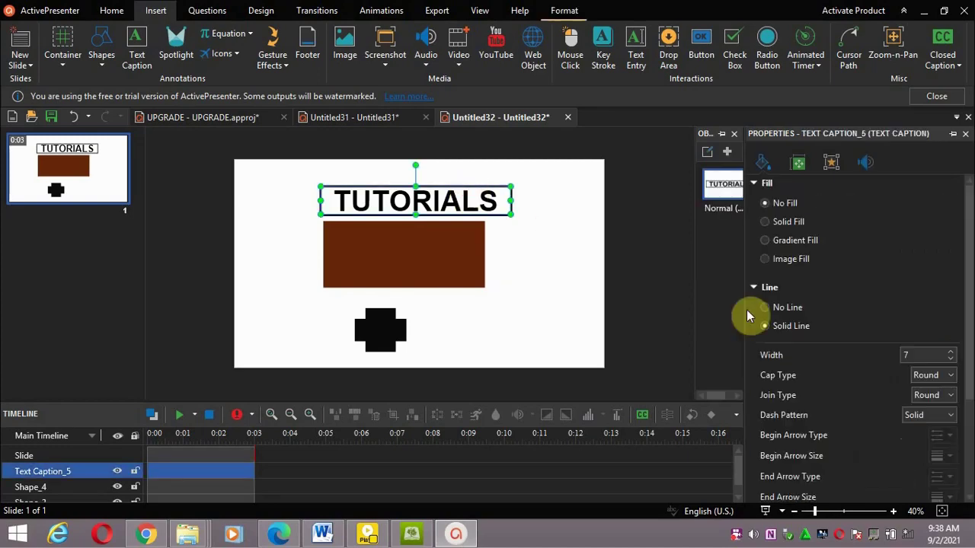
scroll(967, 491, "down", 2)
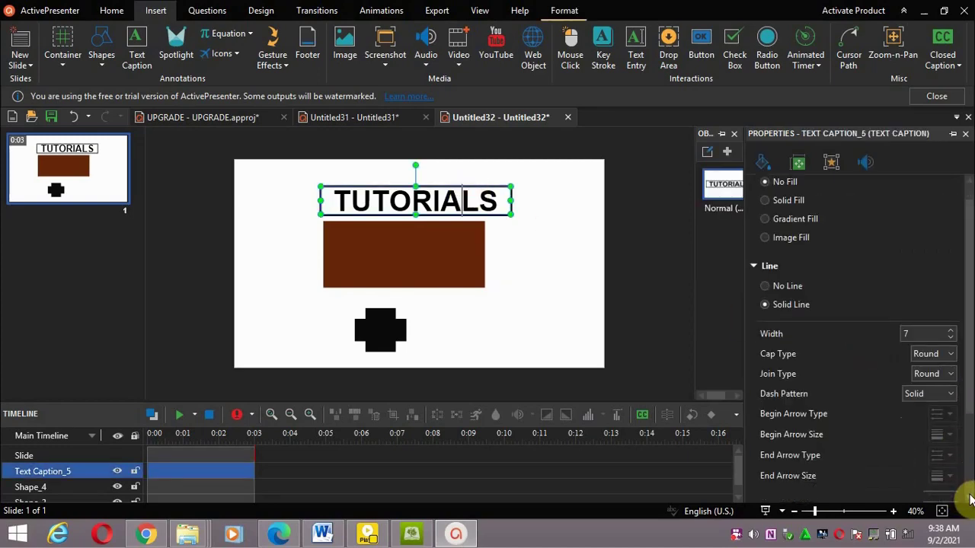
left_click(951, 469)
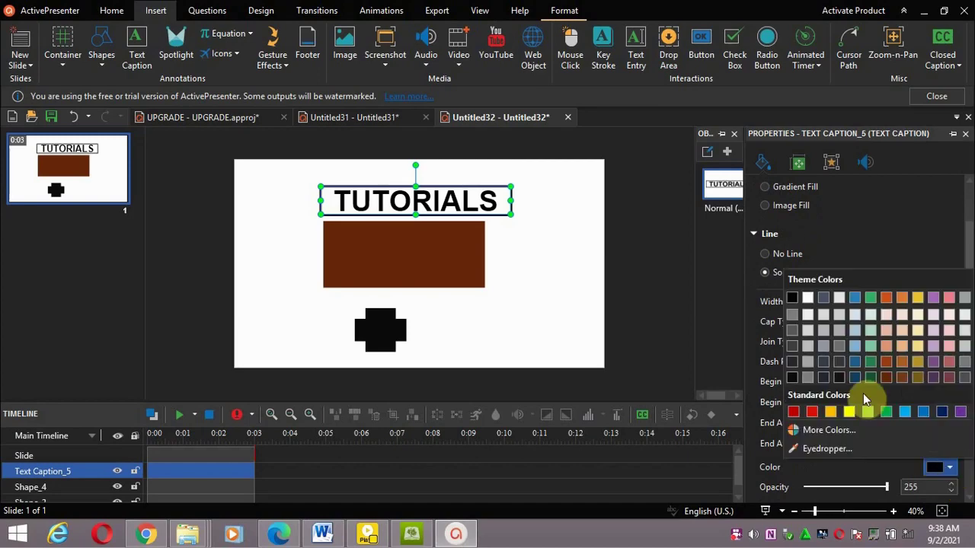
left_click(792, 414)
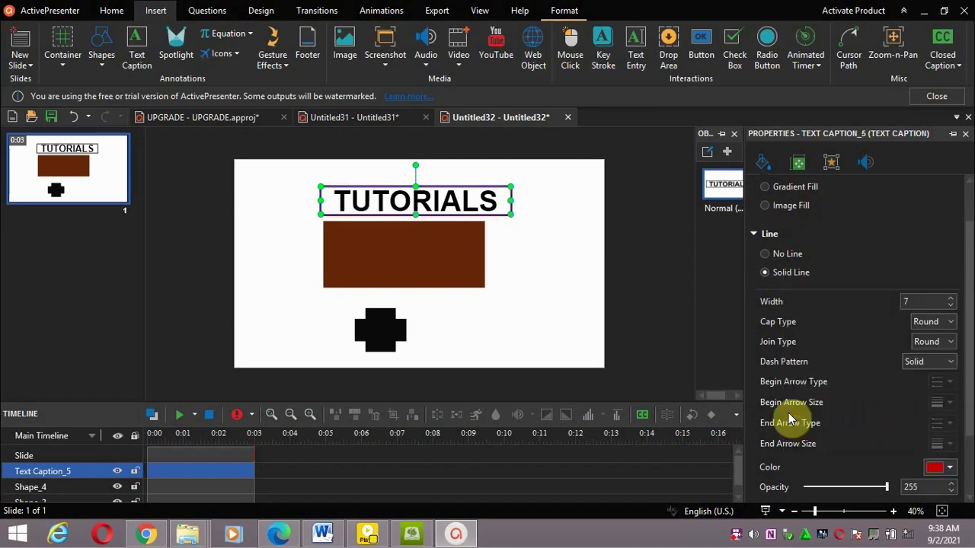
left_click(577, 321)
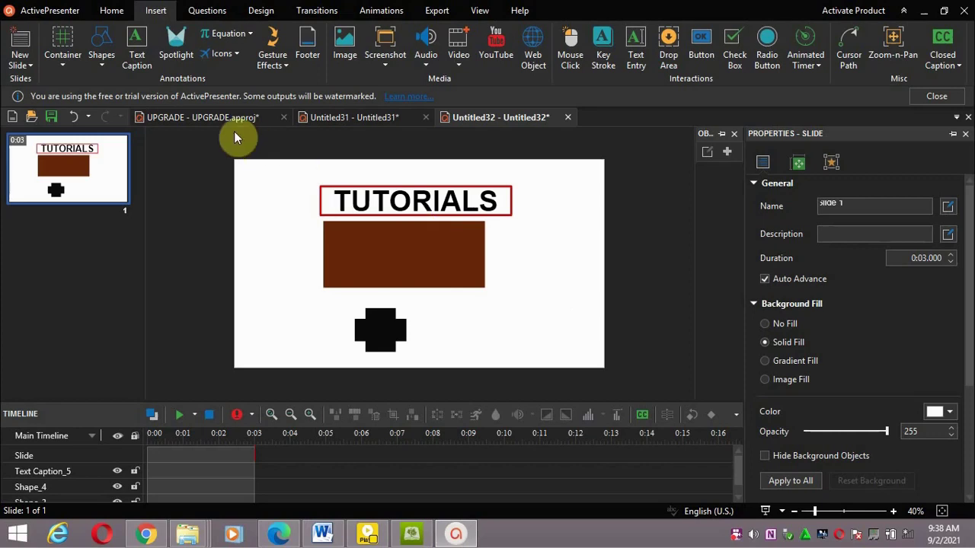
left_click(411, 188)
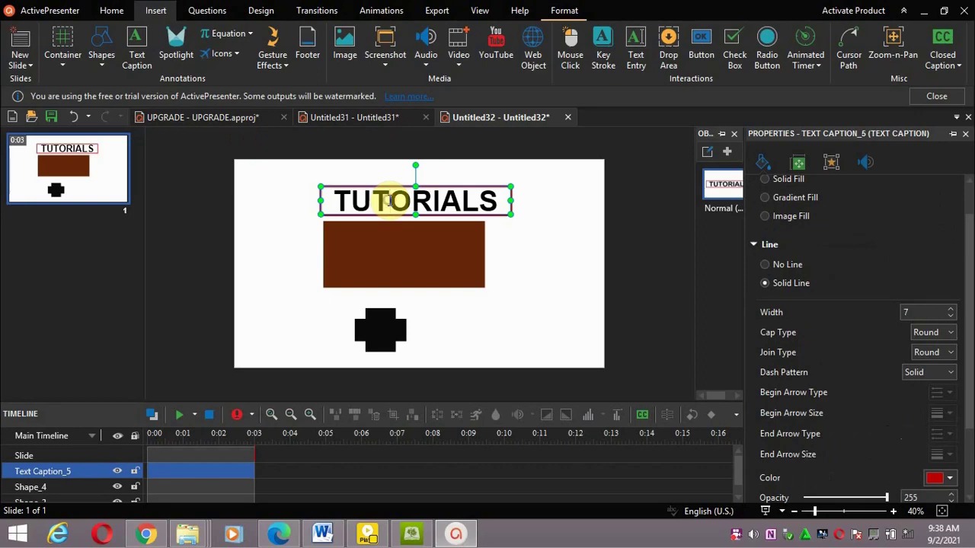
double_click(389, 201)
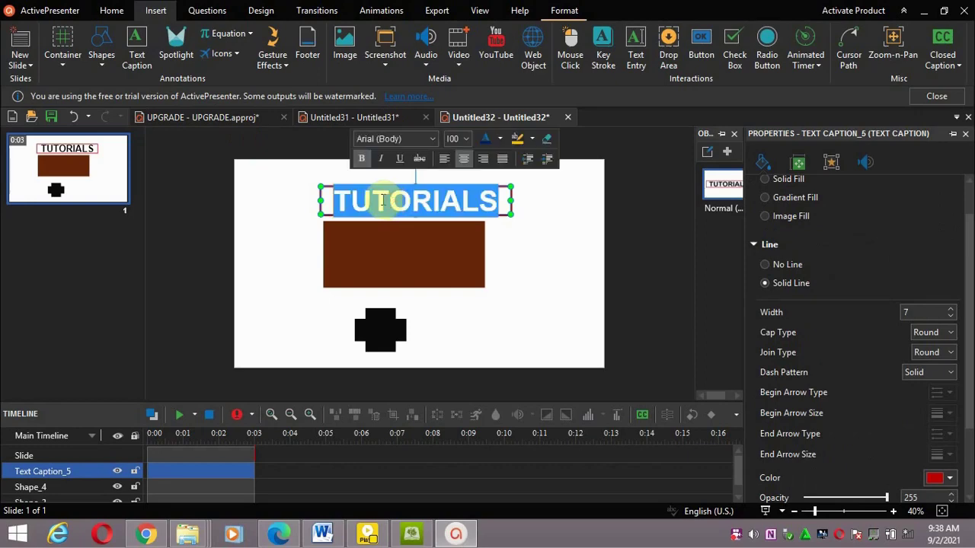
left_click(272, 191)
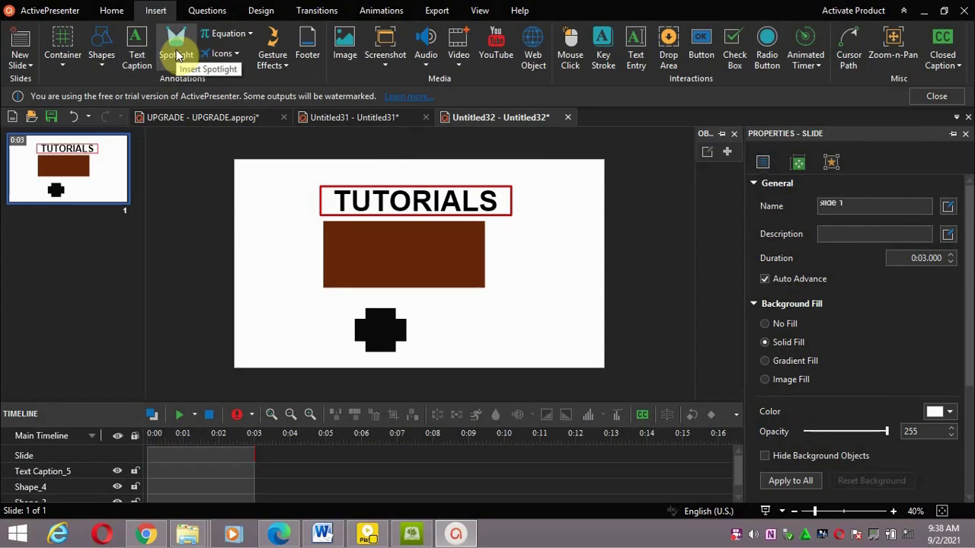
left_click(370, 200)
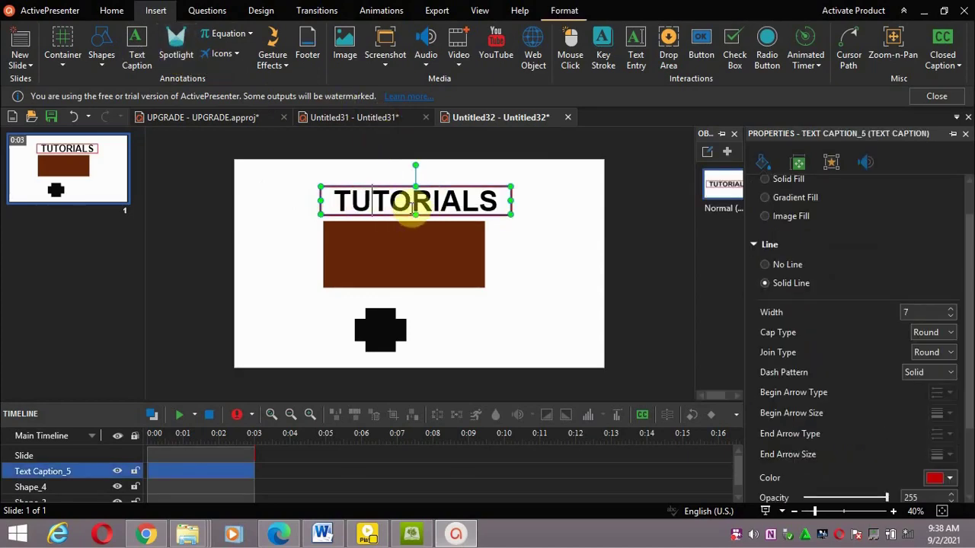
Insert a spotlight beside the brown rectangle's right edge with the text GO and enlarge the text's font size
left_click(175, 48)
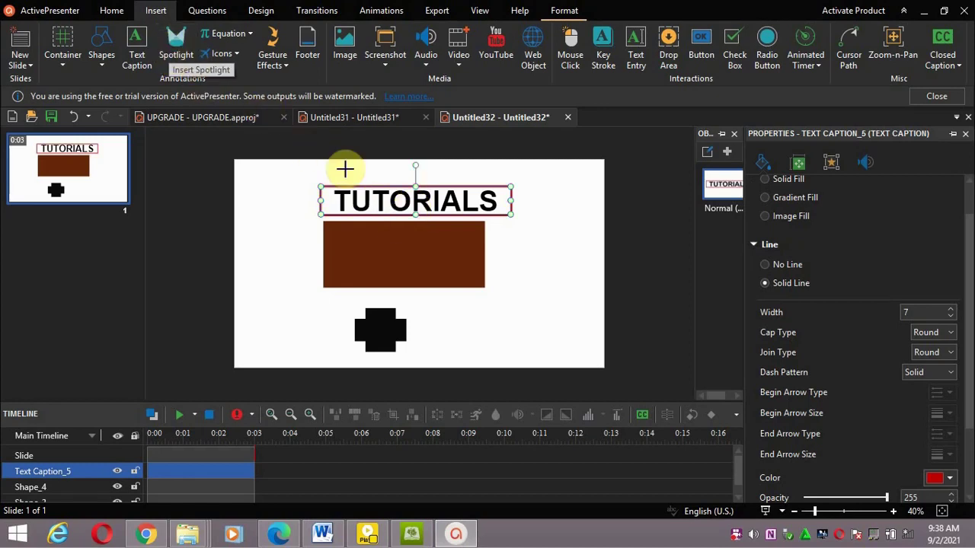
left_click(510, 256)
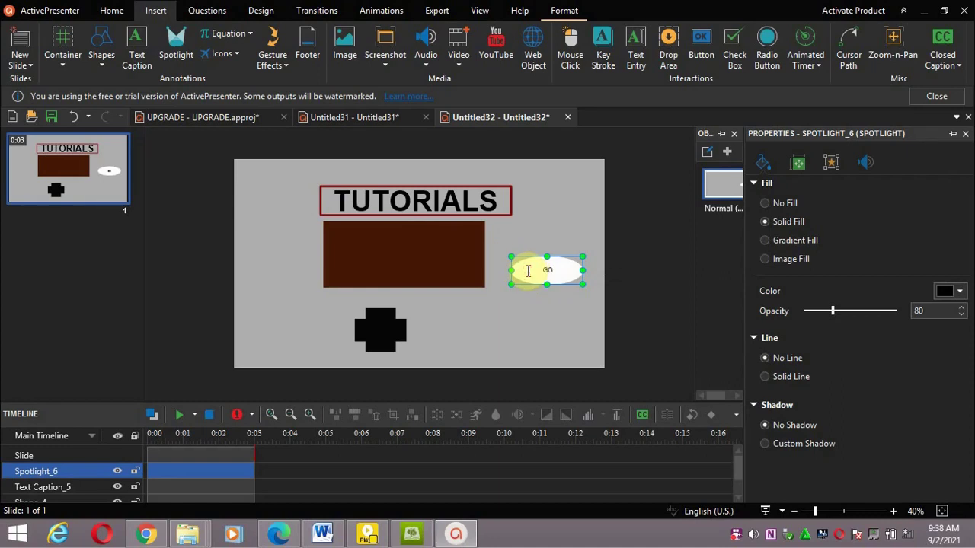
double_click(535, 271)
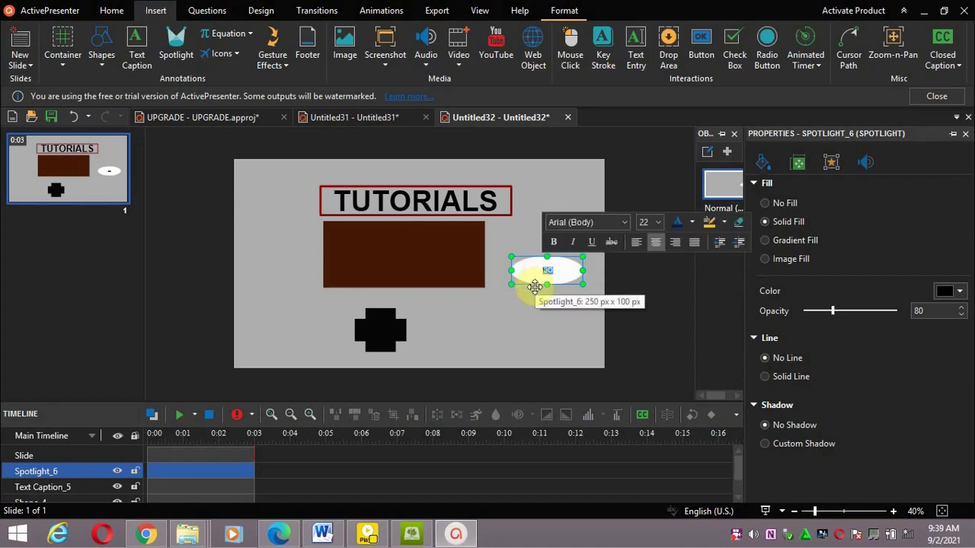
left_click(658, 222)
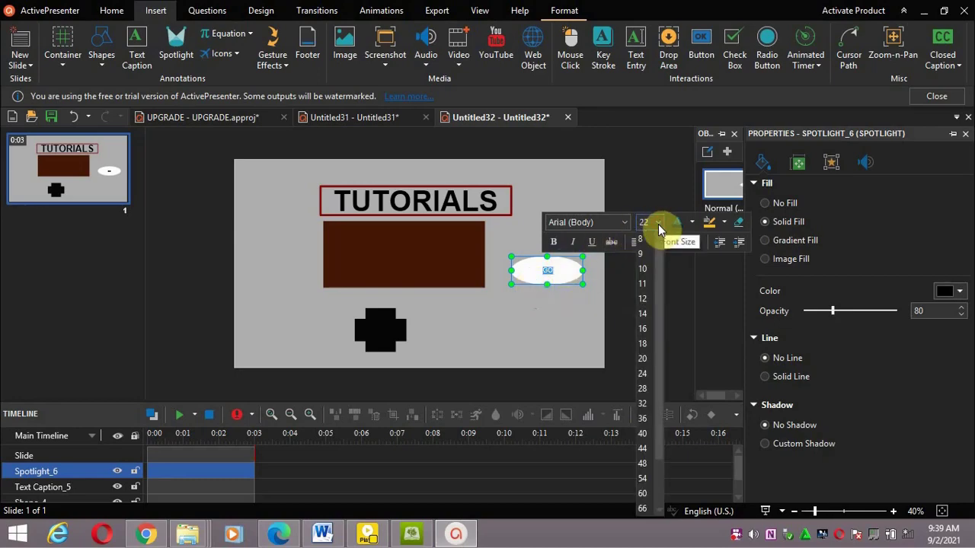
left_click(646, 440)
left_click(534, 338)
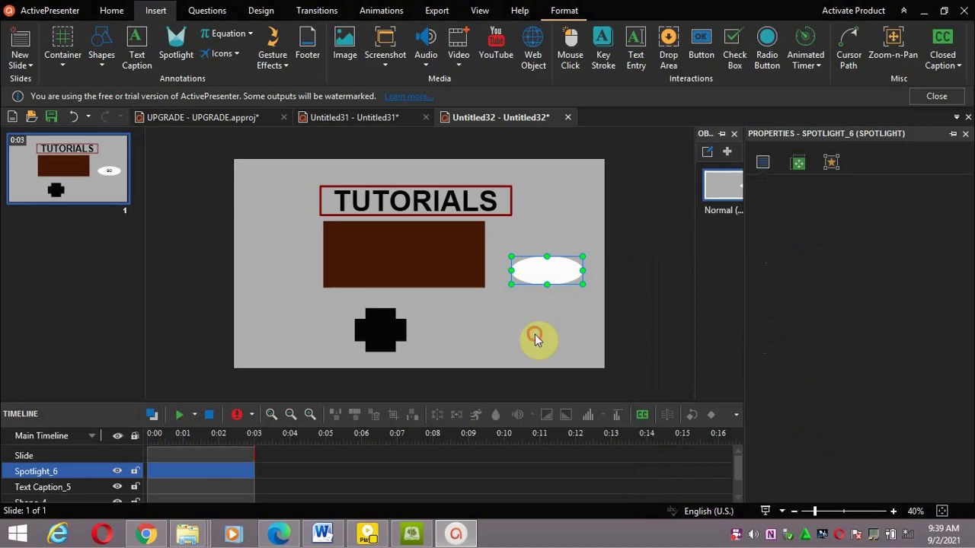
Make the GO text in the spotlight bold
left_click(542, 268)
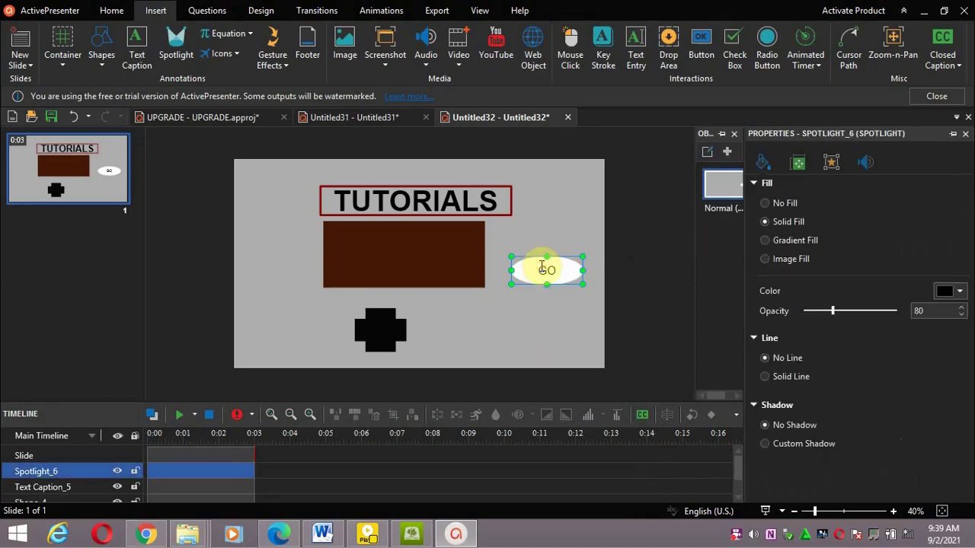
double_click(541, 268)
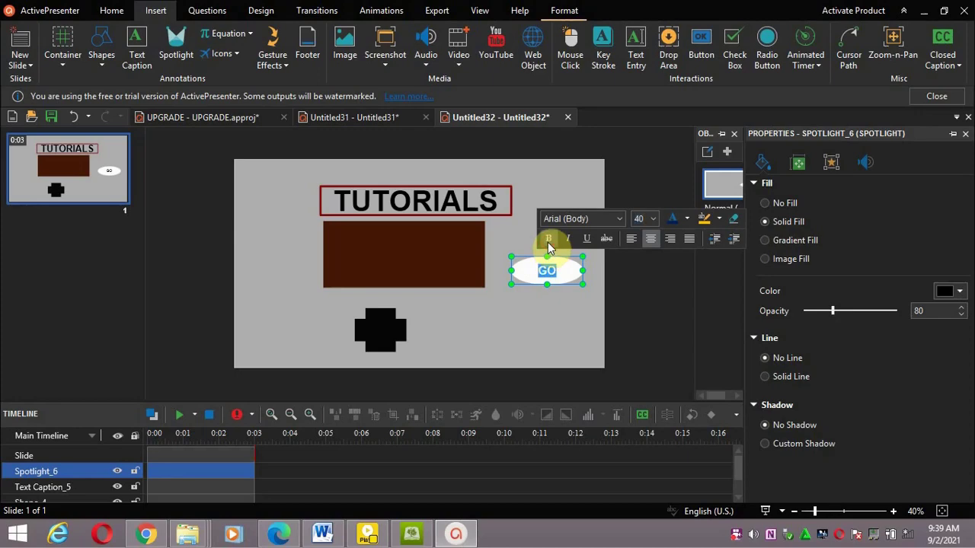
left_click(547, 239)
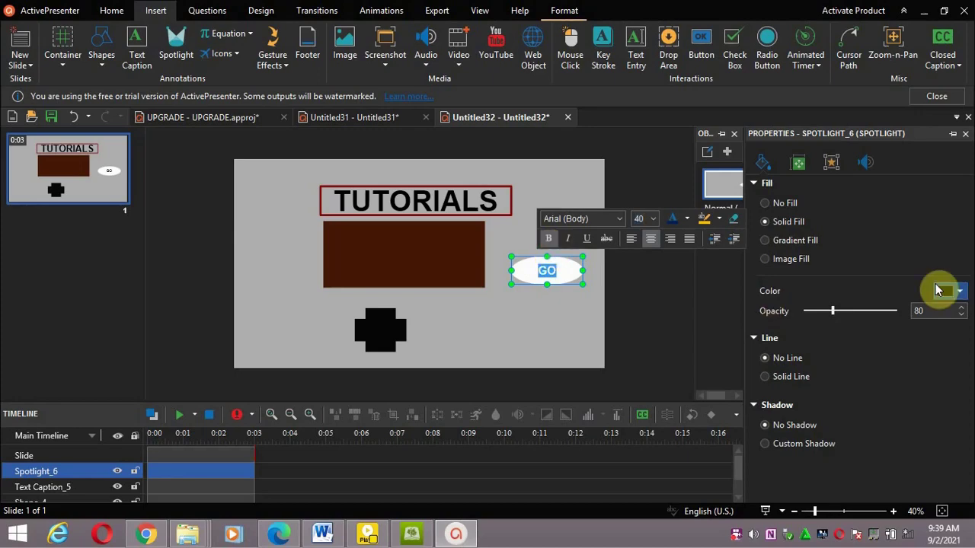
Give the GO spotlight a solid border line with a width of 7 in the gold standard color
left_click(764, 381)
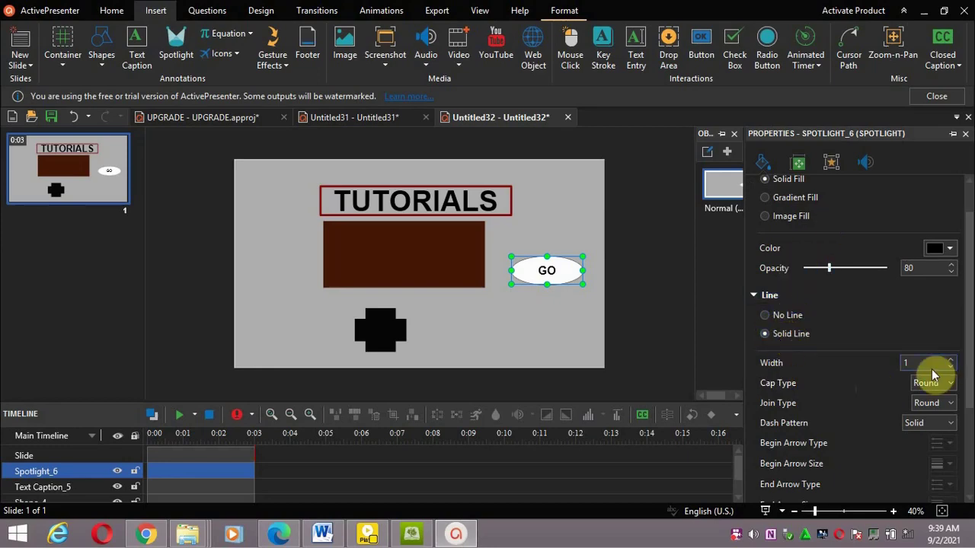
scroll(950, 366, "up", 6)
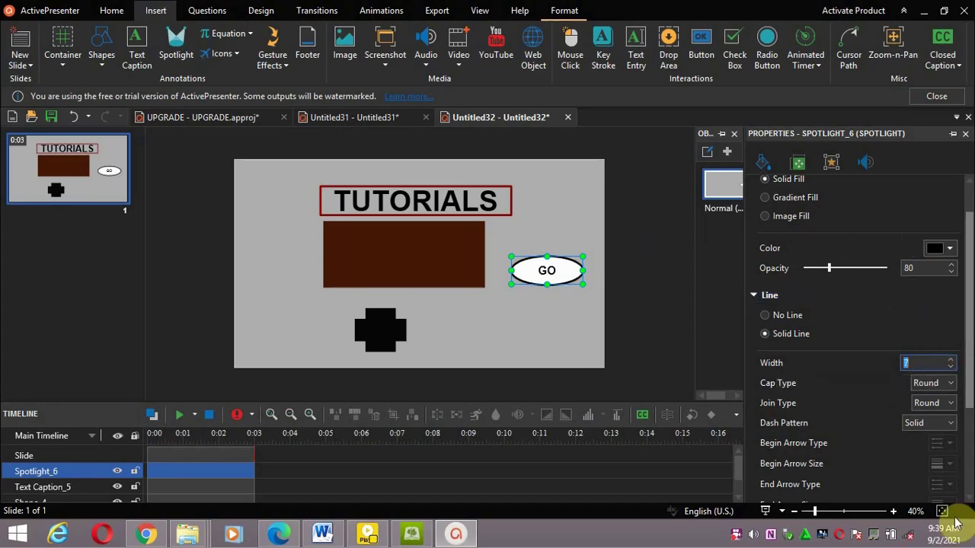
scroll(955, 487, "down", 3)
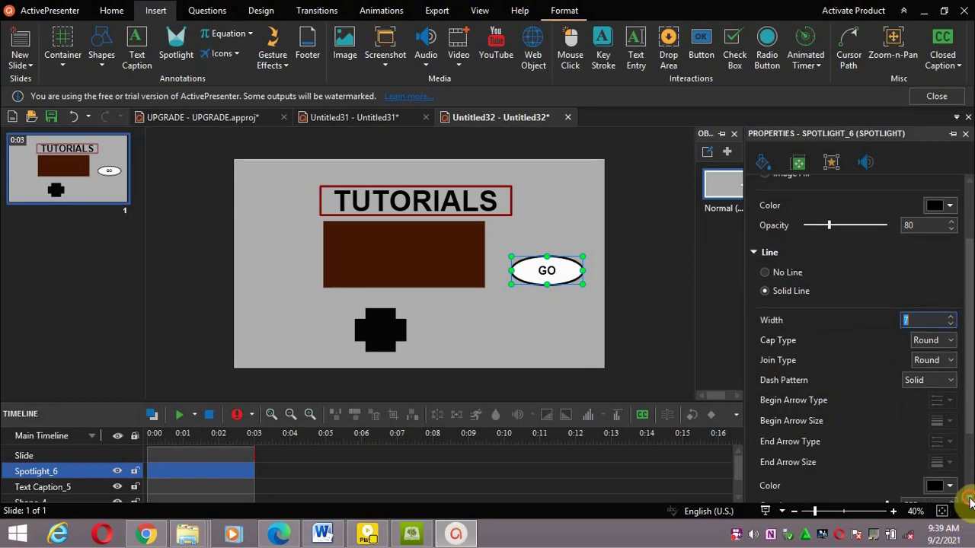
left_click(949, 455)
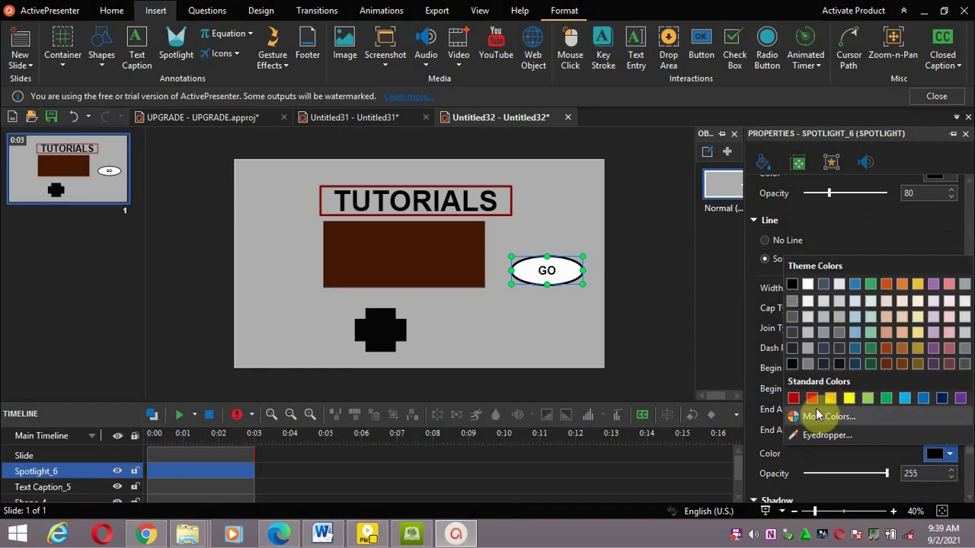
left_click(832, 400)
left_click(541, 207)
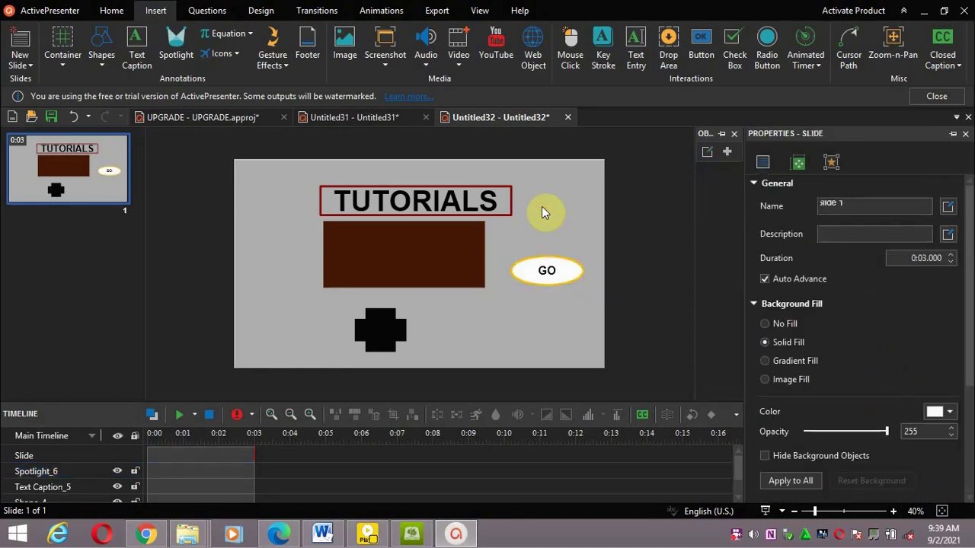
left_click(249, 36)
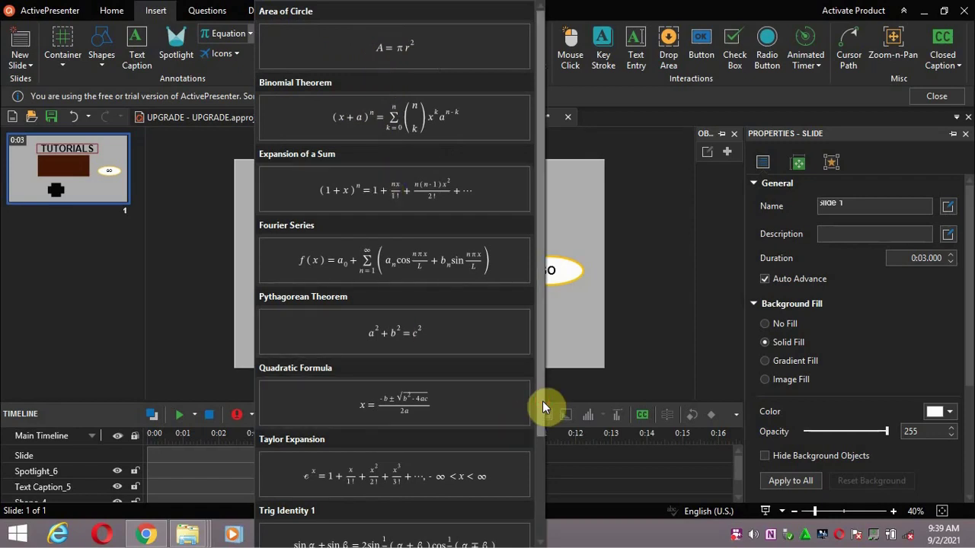
left_click_drag(542, 401, 536, 468)
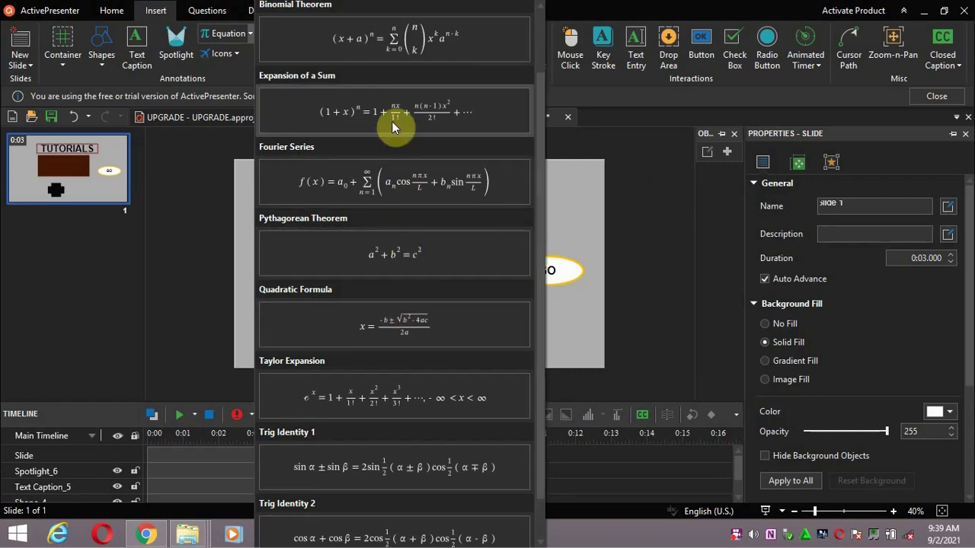
left_click(581, 246)
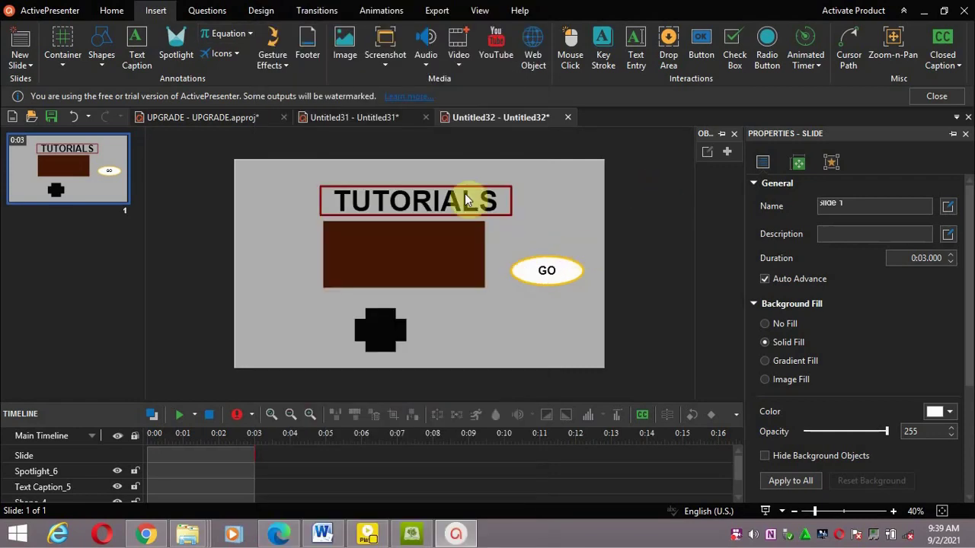
Insert the YouTube icon from the Social icons beside the brown rectangle's left edge and widen it toward the rectangle
left_click(237, 53)
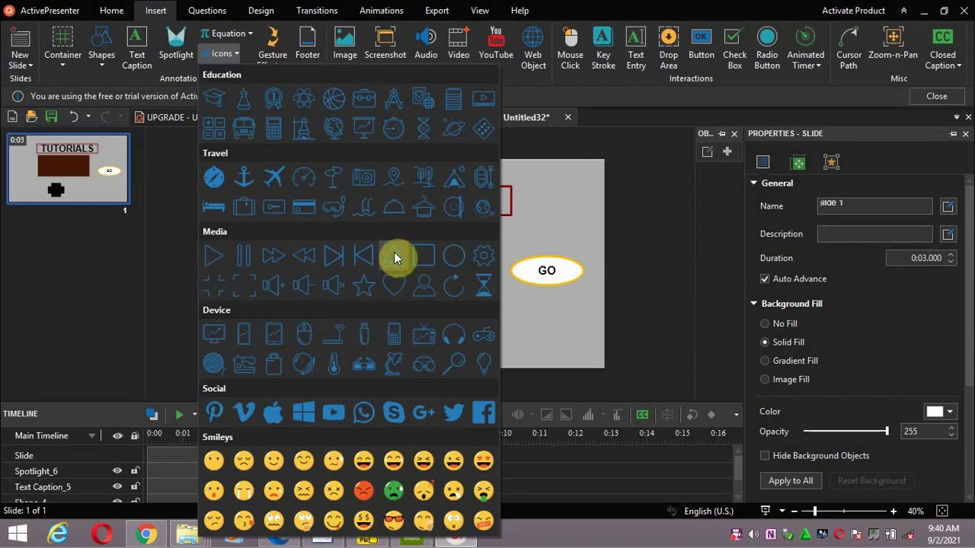
left_click(333, 410)
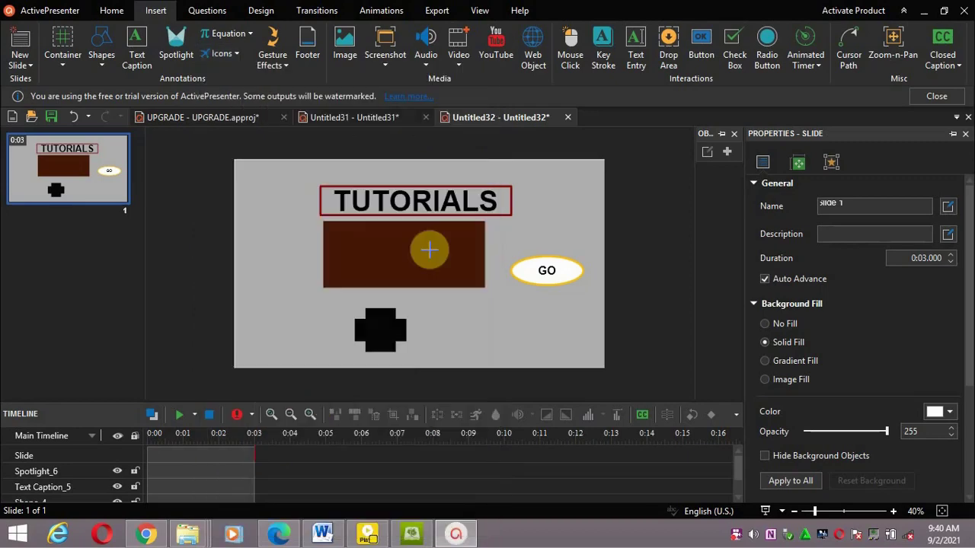
left_click(281, 259)
left_click_drag(282, 259, 254, 224)
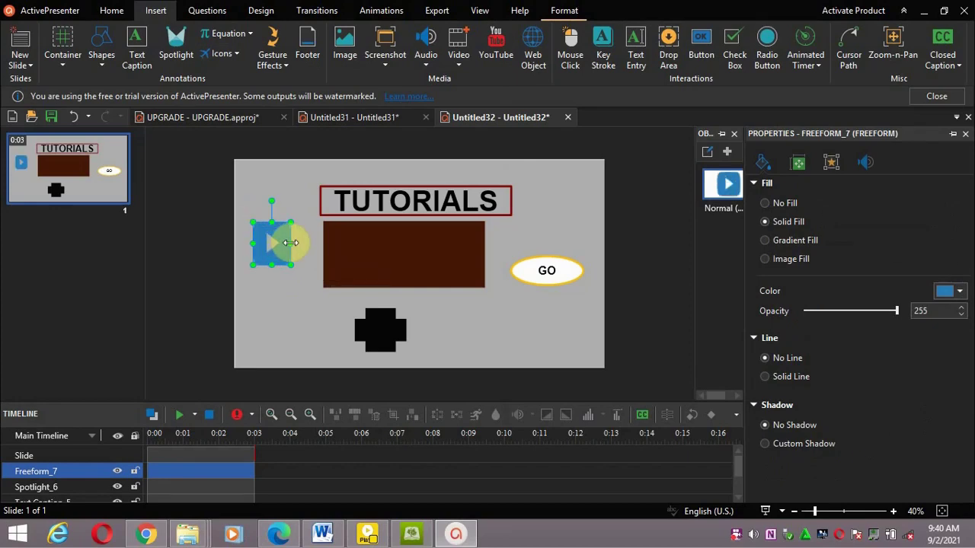
left_click_drag(291, 242, 314, 244)
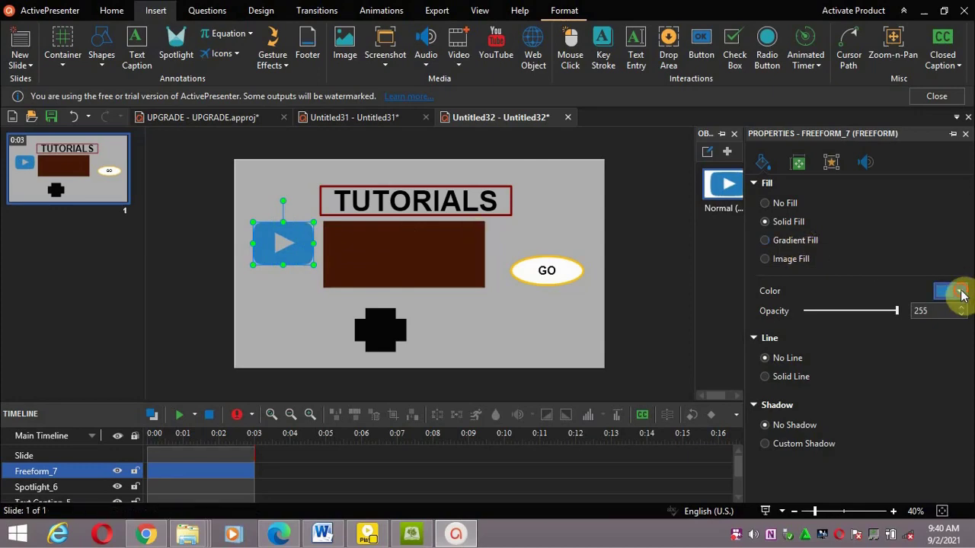
Change the YouTube icon's fill to the dark red standard color
left_click(959, 292)
left_click(795, 443)
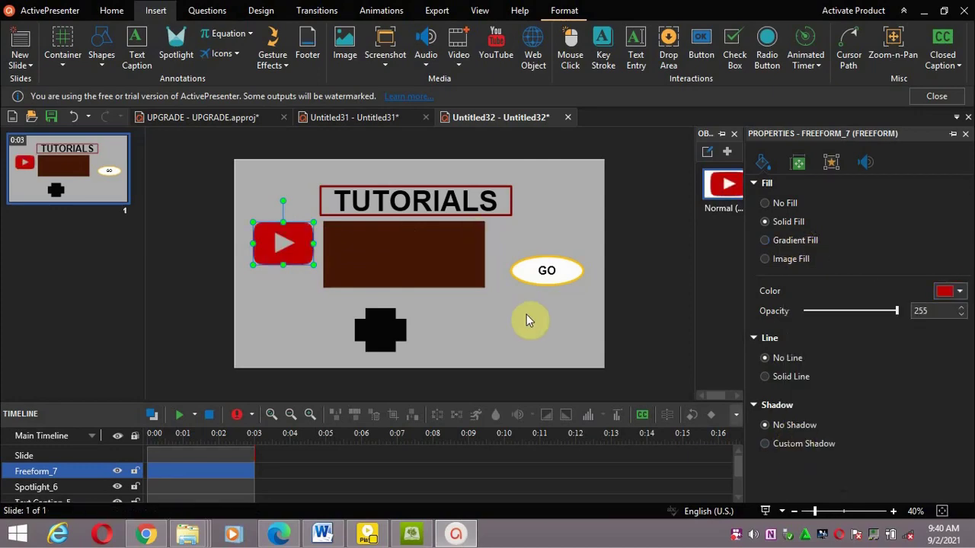
left_click(525, 316)
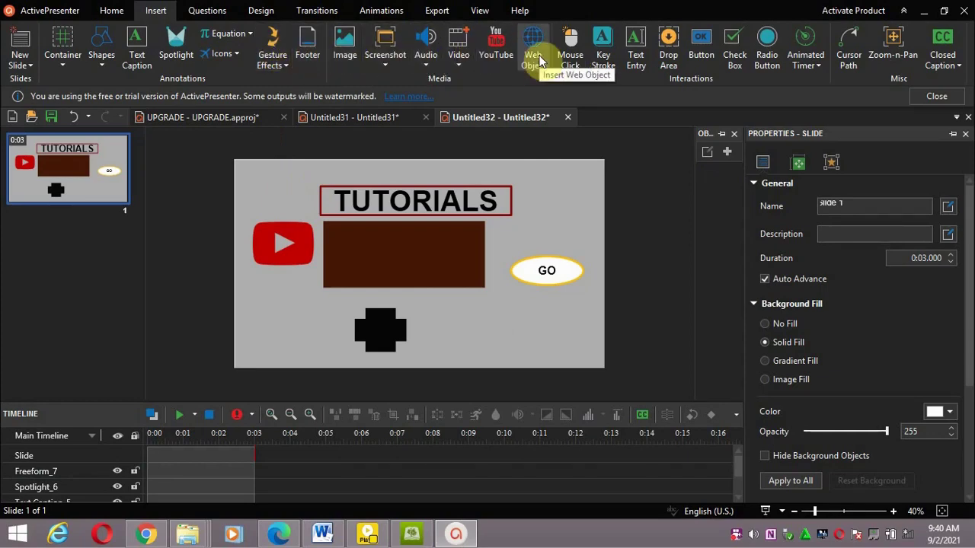
Insert the image BA from the Downloads folder onto the slide
left_click(344, 45)
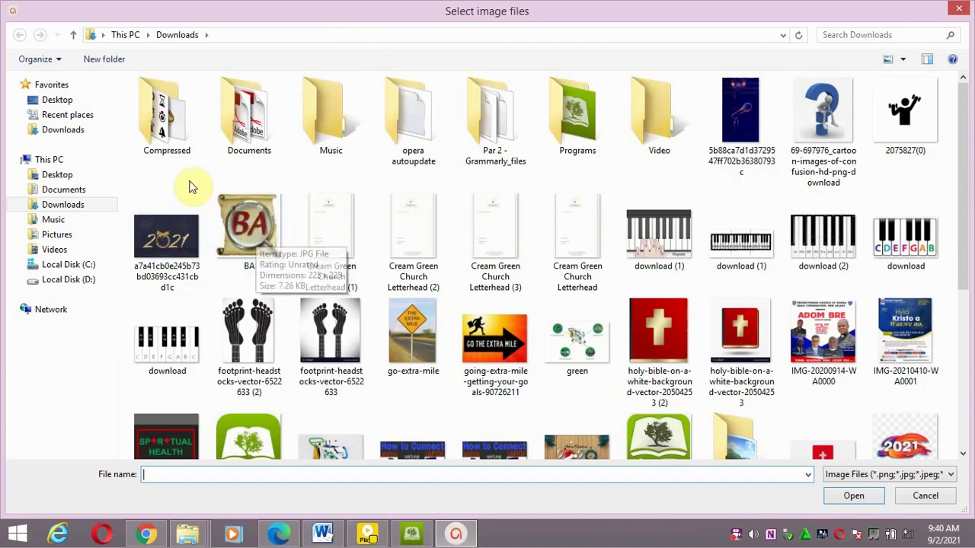
left_click(258, 223)
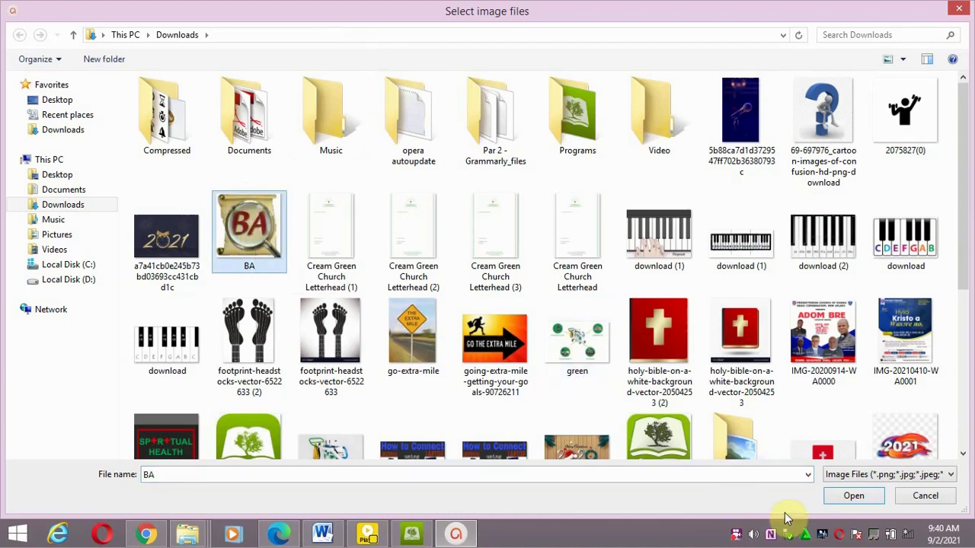
left_click(853, 496)
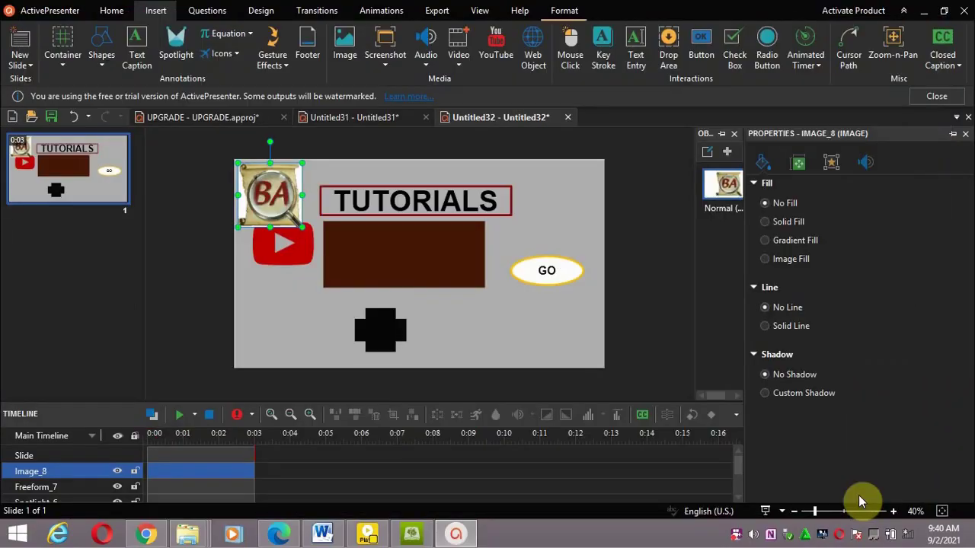
Shift the TUTORIALS caption slightly right and move the BA image over the brown rectangle's lower-right corner
left_click(268, 192)
mouse_move(344, 202)
left_mouse_down()
mouse_move(280, 200)
mouse_move(357, 207)
left_mouse_up()
left_click(268, 188)
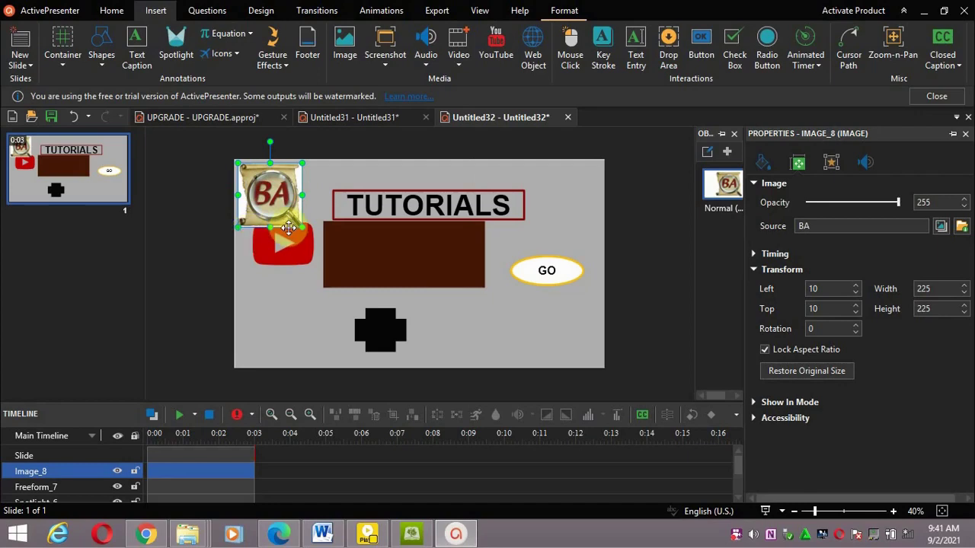
left_click_drag(287, 228, 491, 295)
left_click(478, 301)
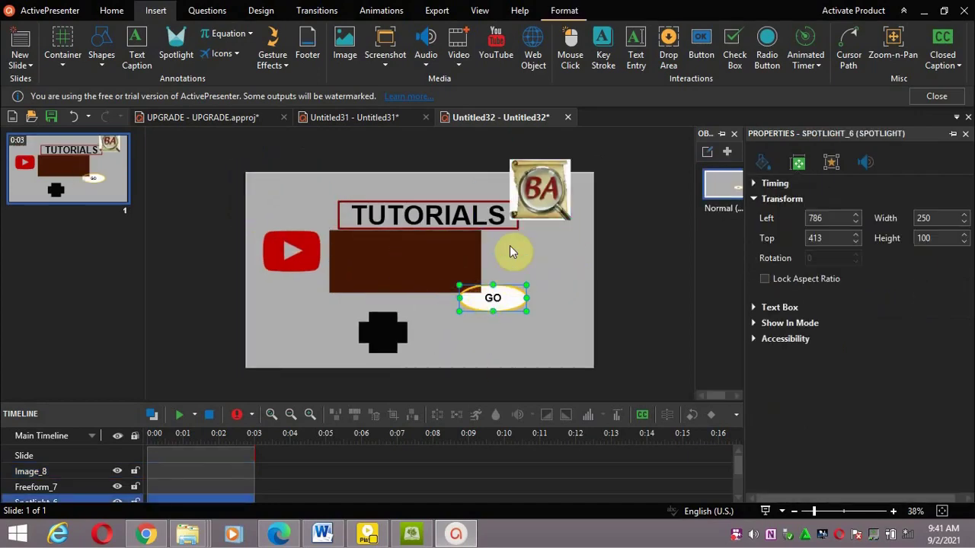
left_click(532, 198)
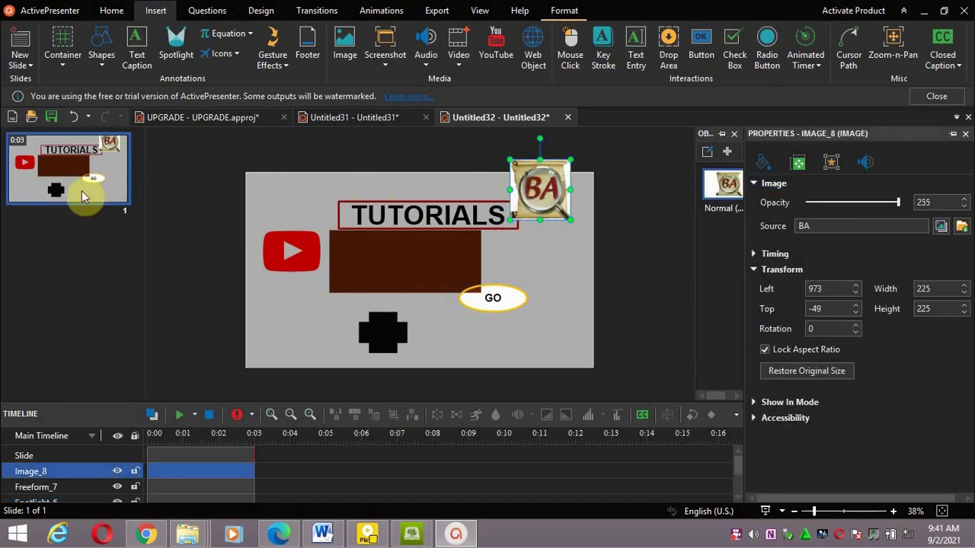
left_click(73, 116)
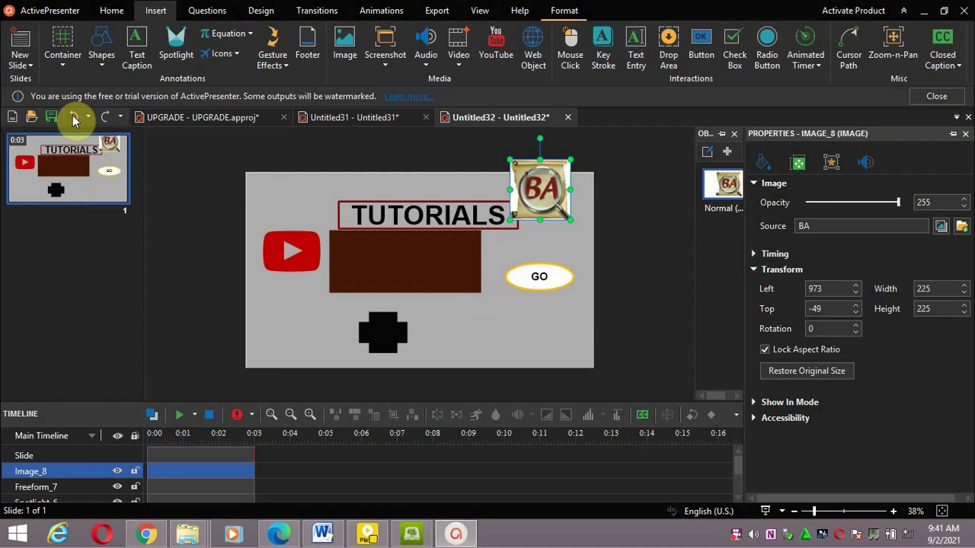
left_click(73, 116)
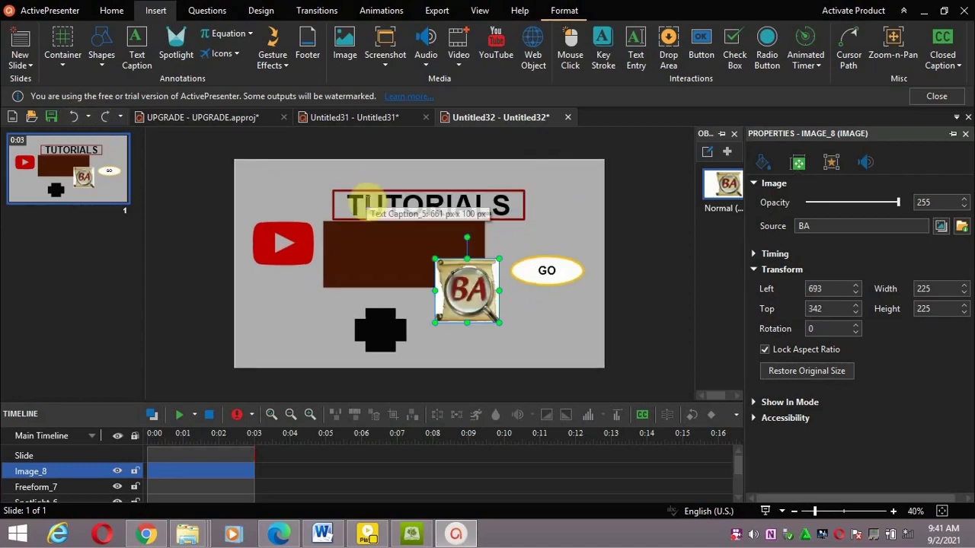
Insert a full-screen screenshot of the desktop onto the slide
left_click(385, 70)
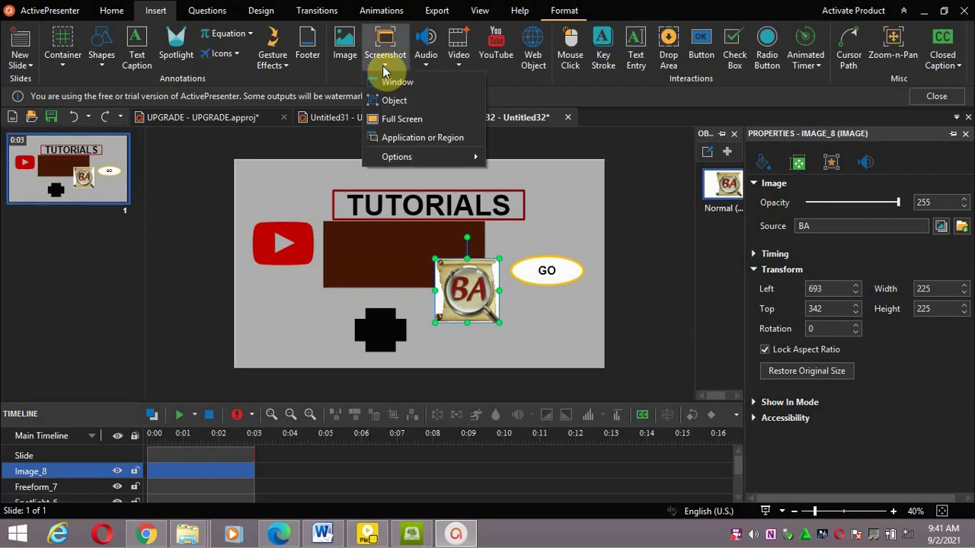
left_click(410, 129)
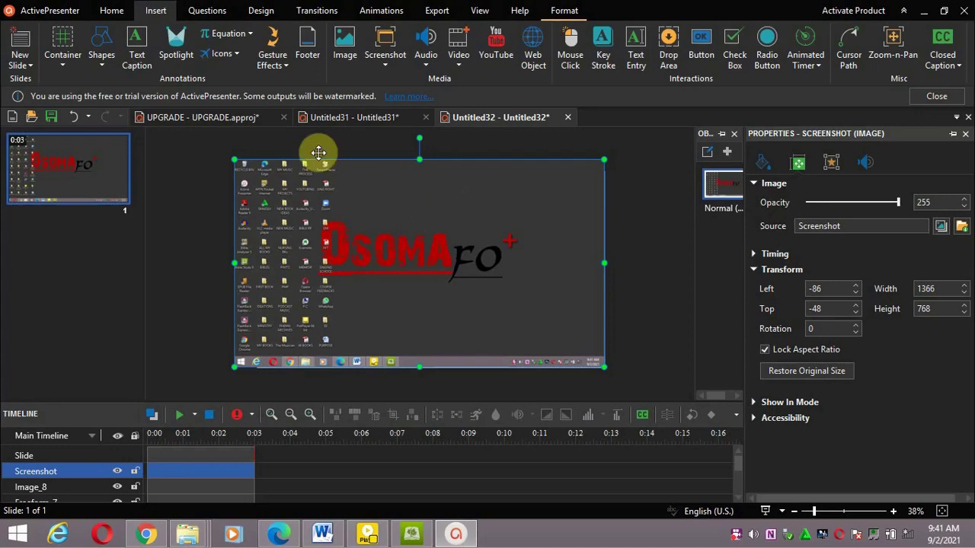
Look through the open UPGRADE and Untitled31 projects and return to Untitled32
left_click(318, 122)
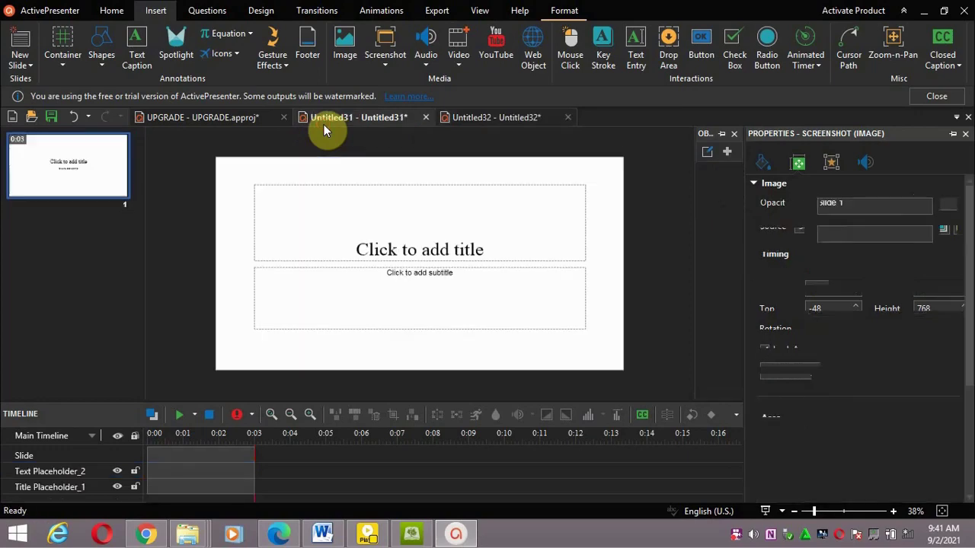
left_click(232, 118)
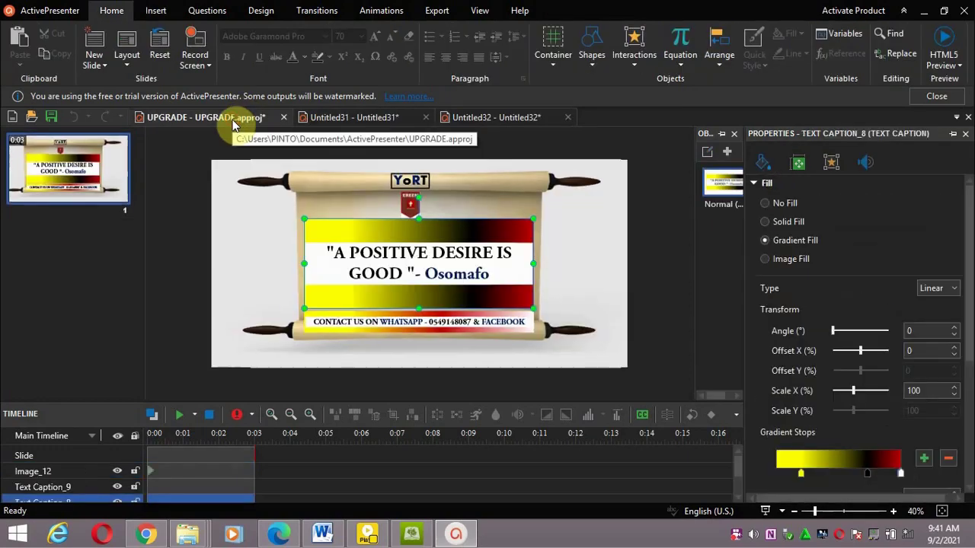
left_click(518, 118)
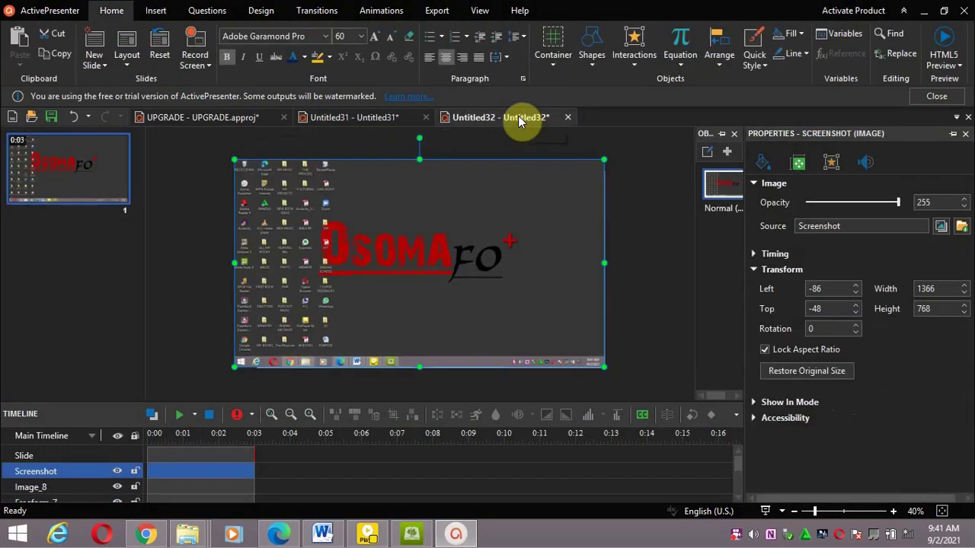
left_click(178, 118)
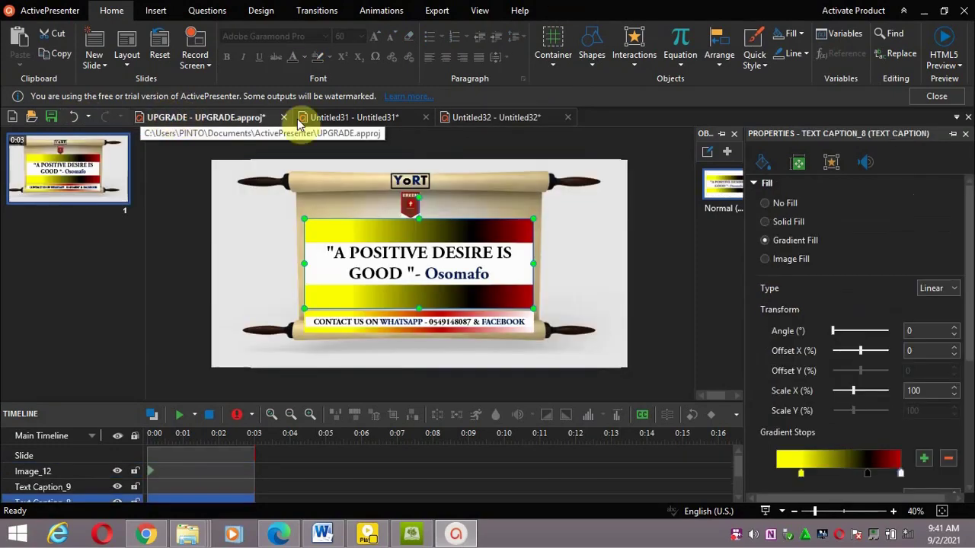
left_click(337, 120)
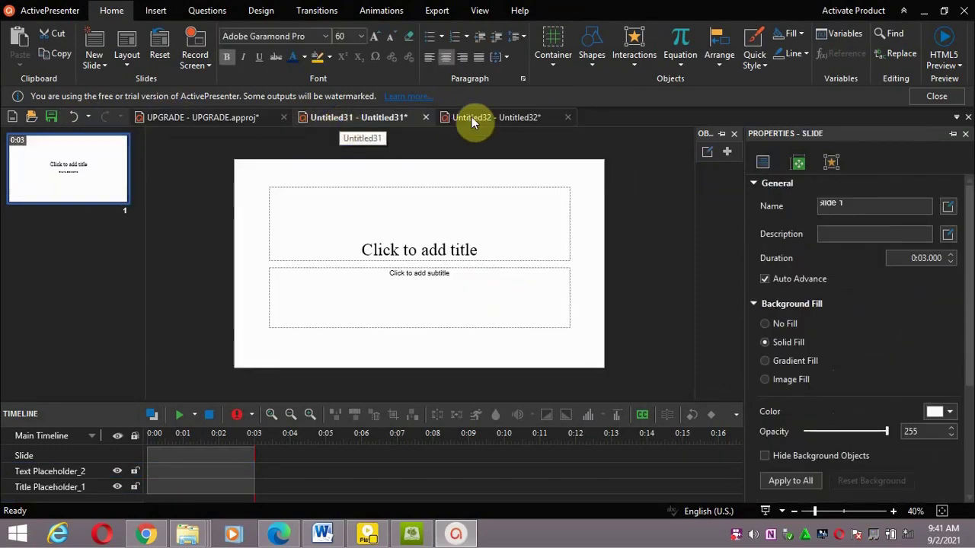
left_click(471, 118)
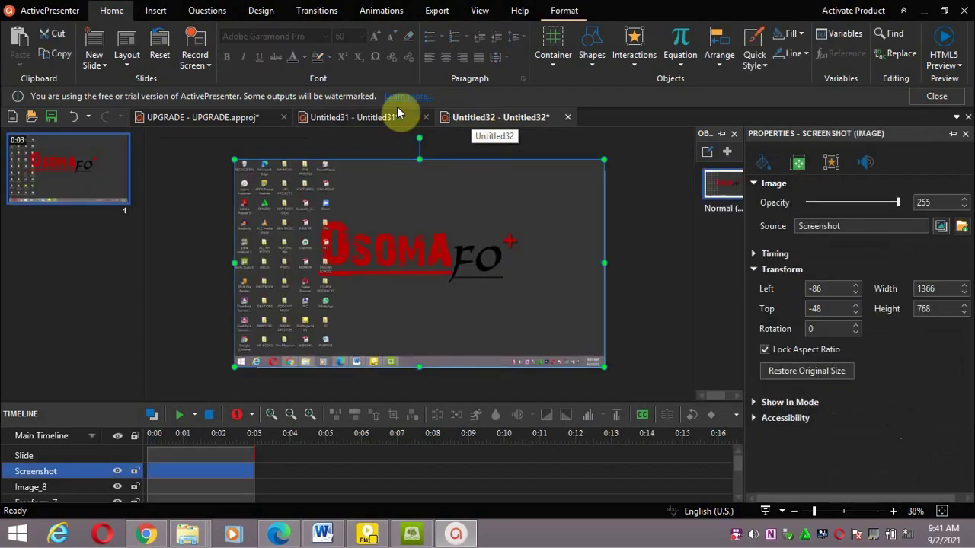
Undo the insertion of the desktop screenshot on the Untitled32 slide
left_click(71, 116)
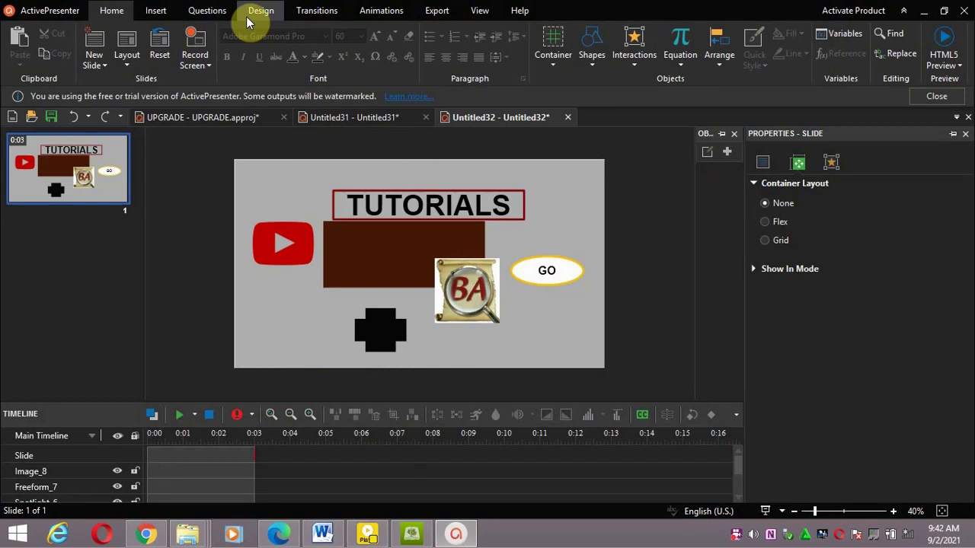
left_click(156, 11)
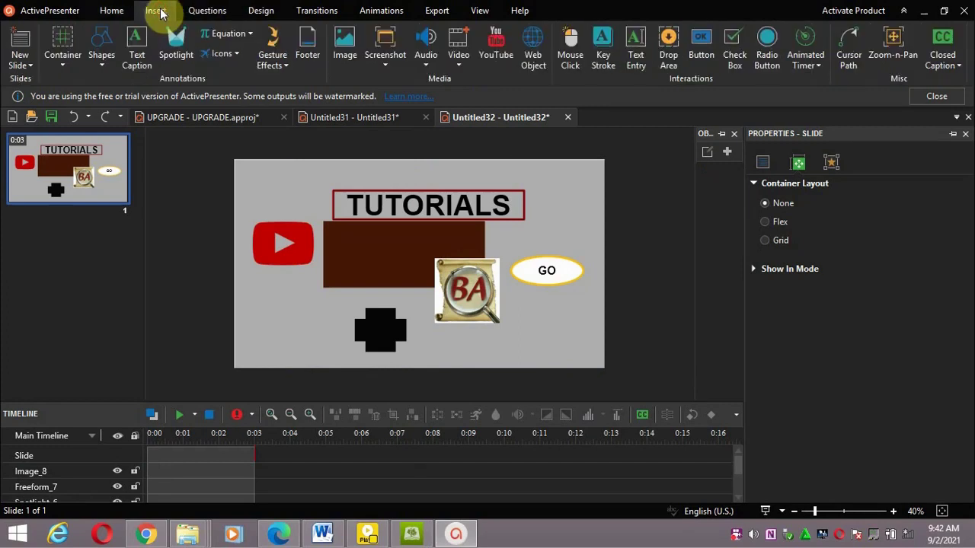
left_click(385, 67)
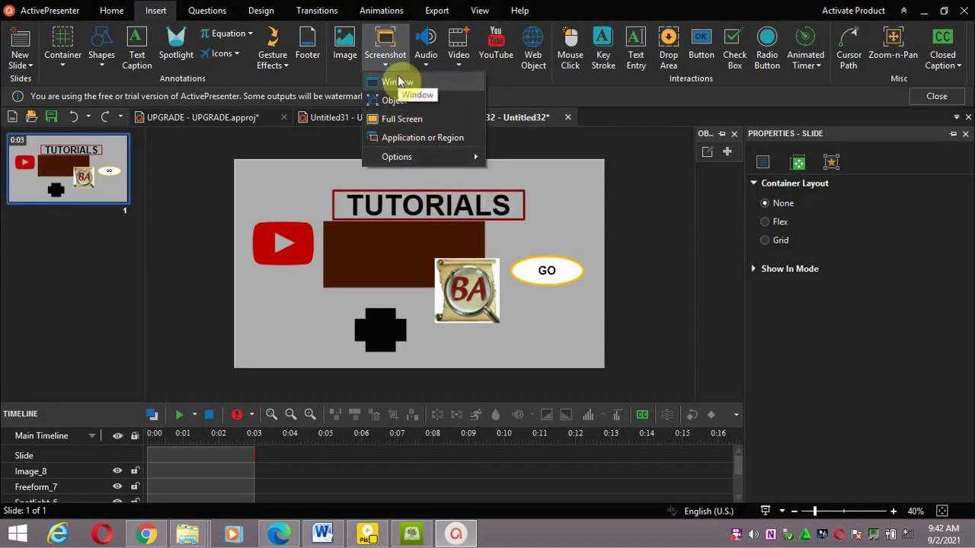
mouse_move(433, 157)
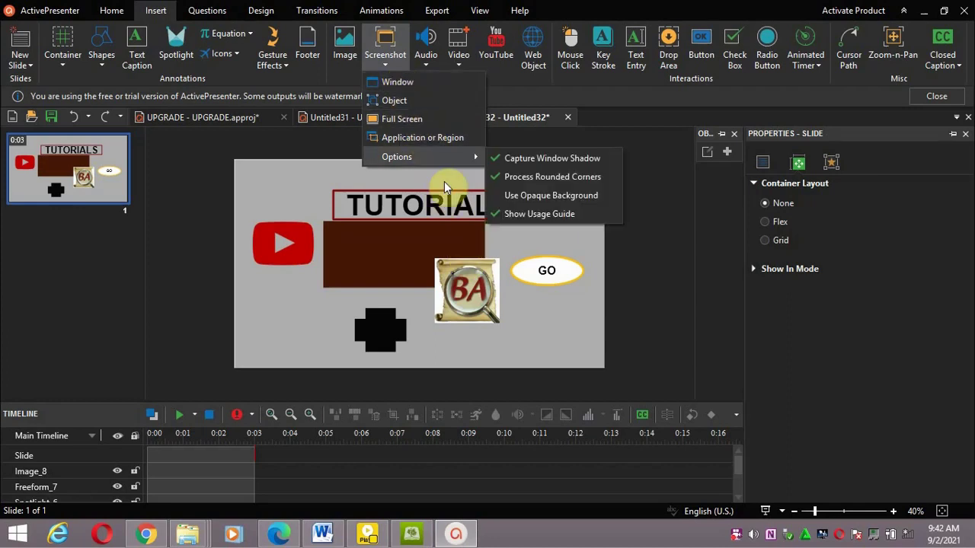
left_click(446, 310)
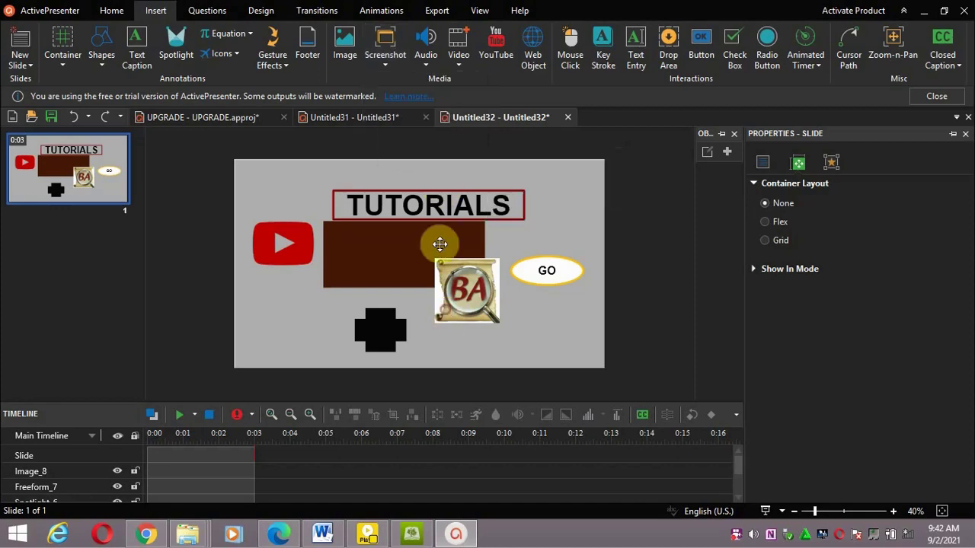
left_click(427, 71)
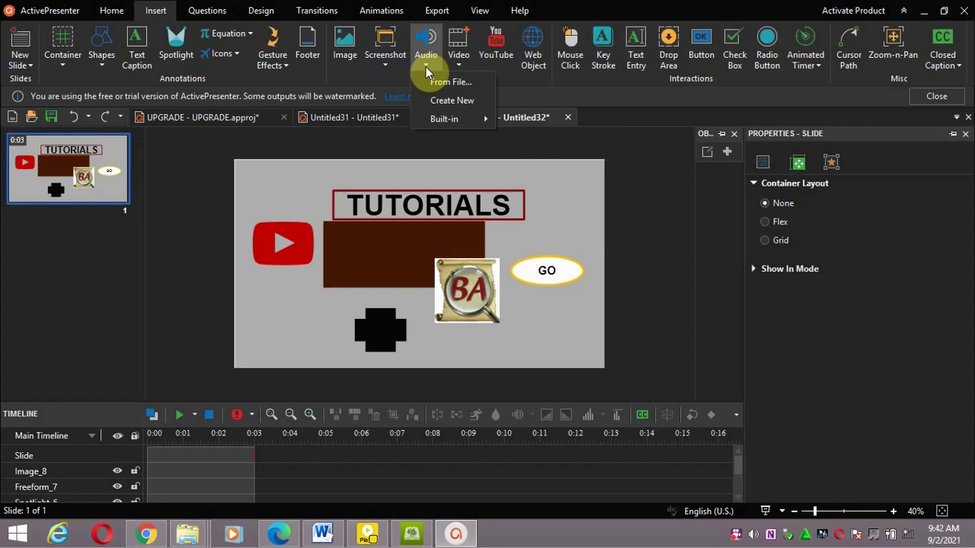
left_click(454, 85)
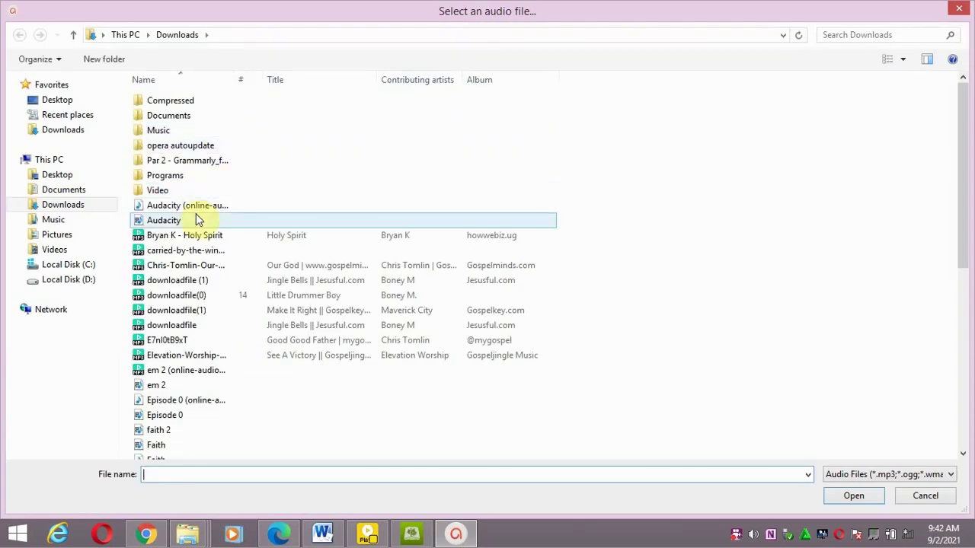
left_click(186, 296)
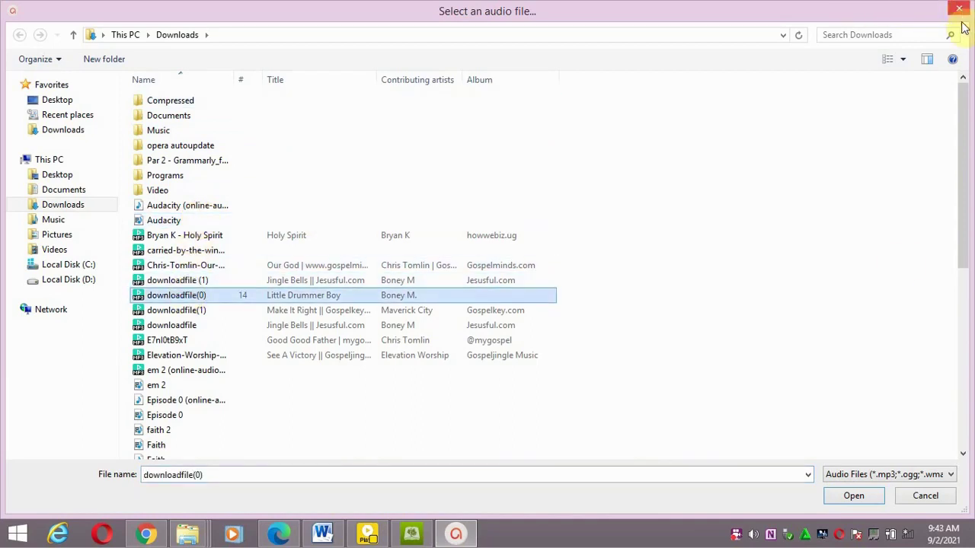
left_click(929, 496)
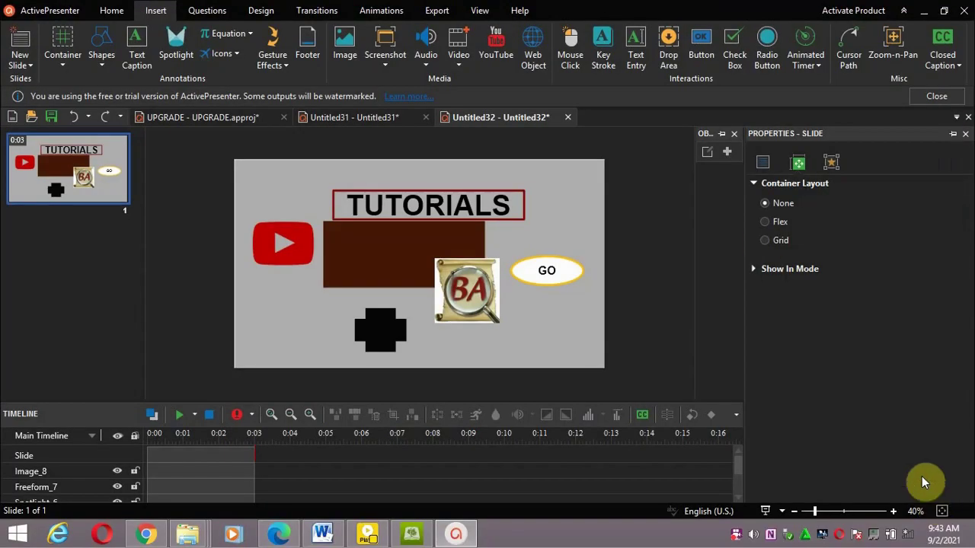
Insert a new audio object and enter its text-to-speech line: a person's first name followed by "IS GOING TO SCHOOL."
left_click(426, 67)
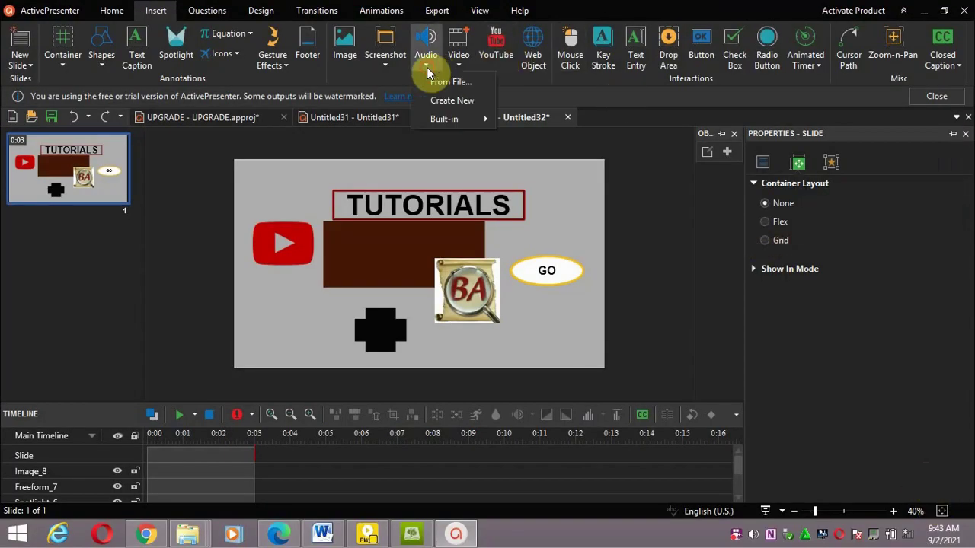
left_click(454, 101)
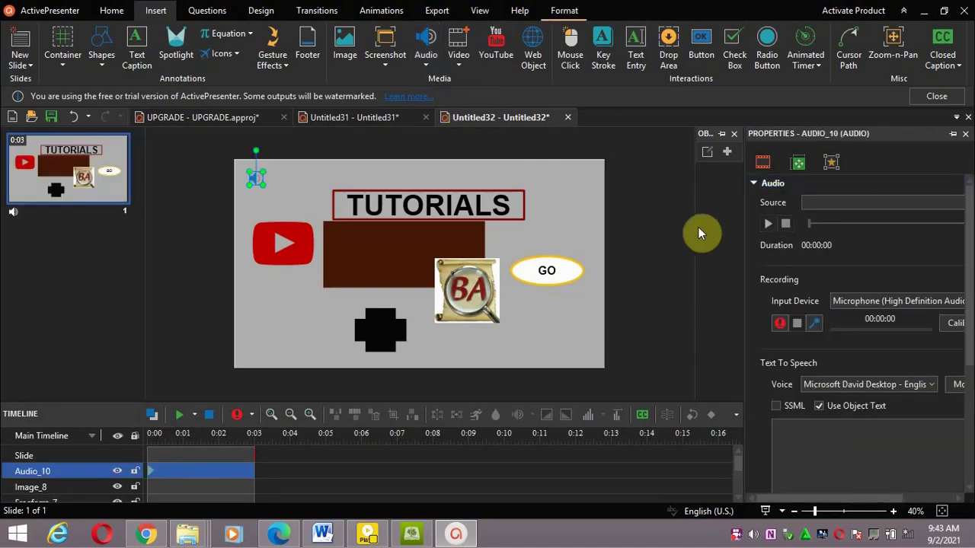
left_click(820, 431)
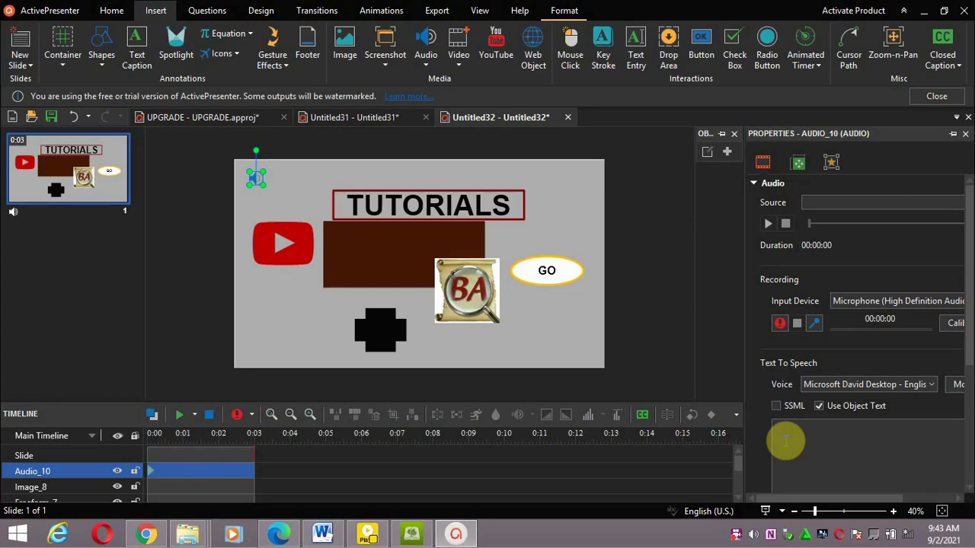
type("KOFI IS GOING TO S")
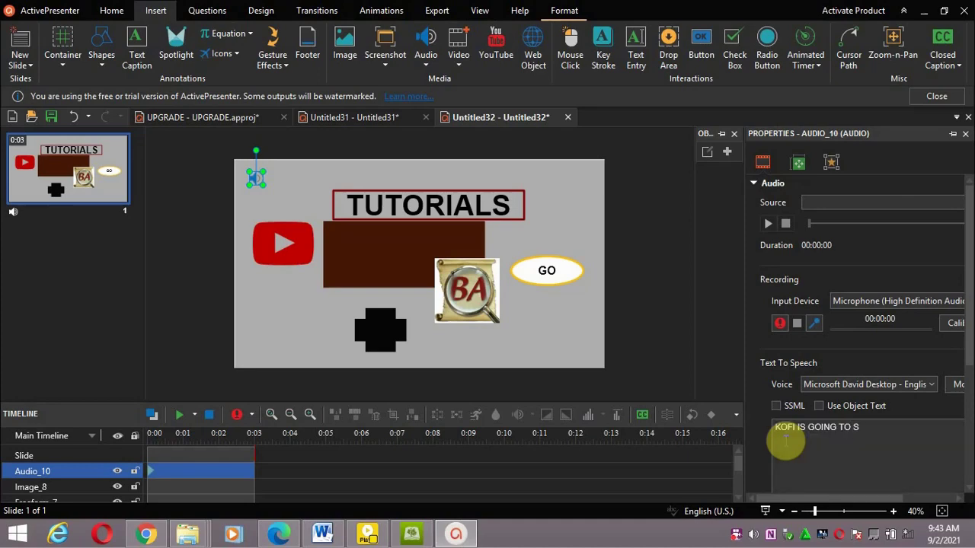
type("CHOOL")
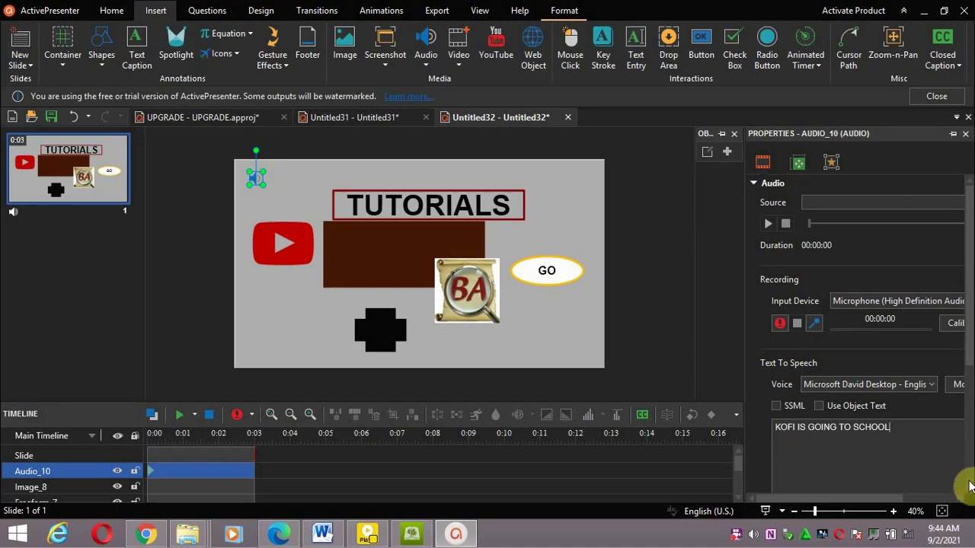
scroll(969, 488, "down", 5)
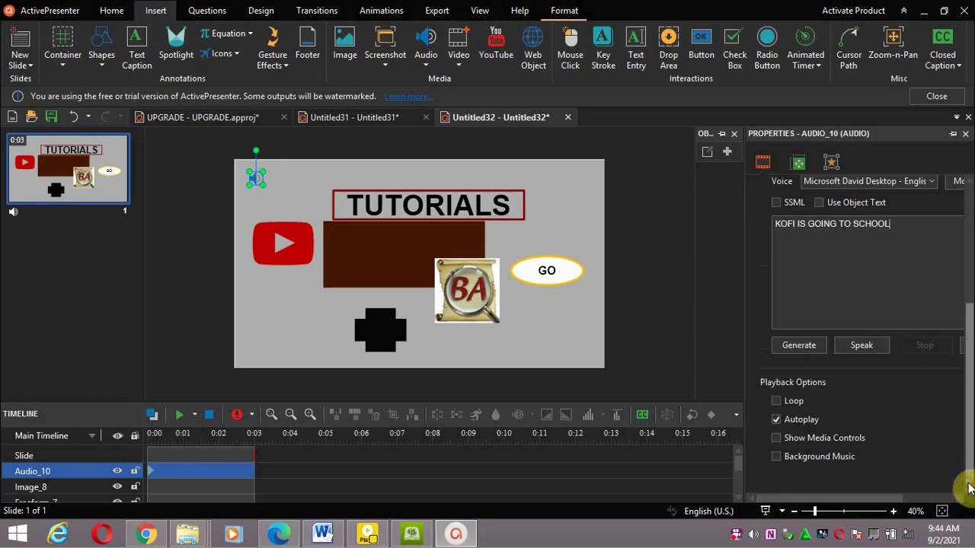
left_click(887, 349)
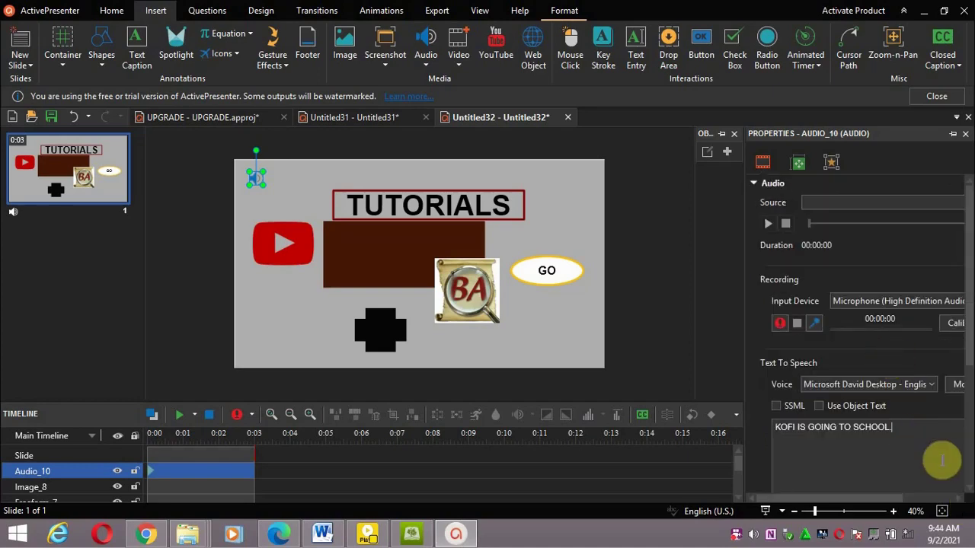
Preview the spoken version of the text-to-speech sentence
left_click(968, 494)
left_click(969, 492)
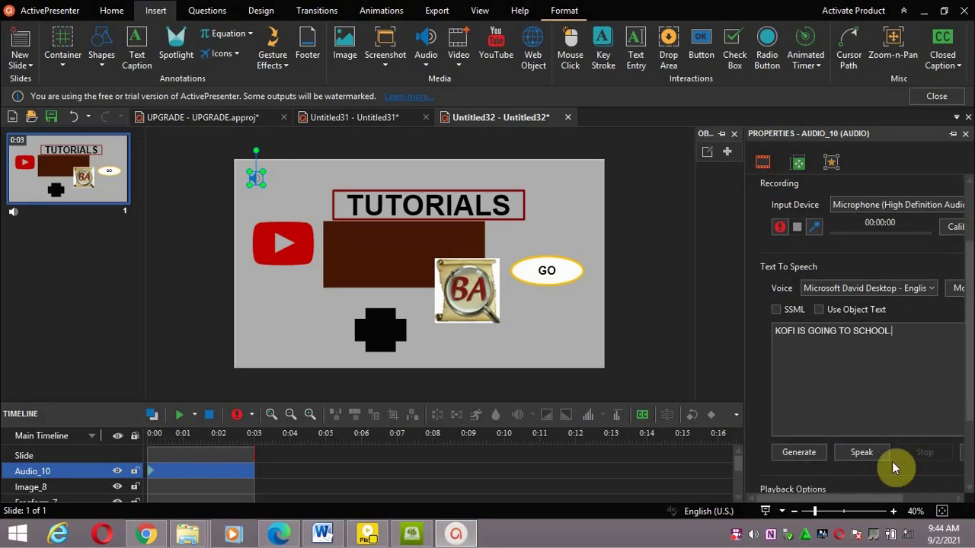
left_click(862, 453)
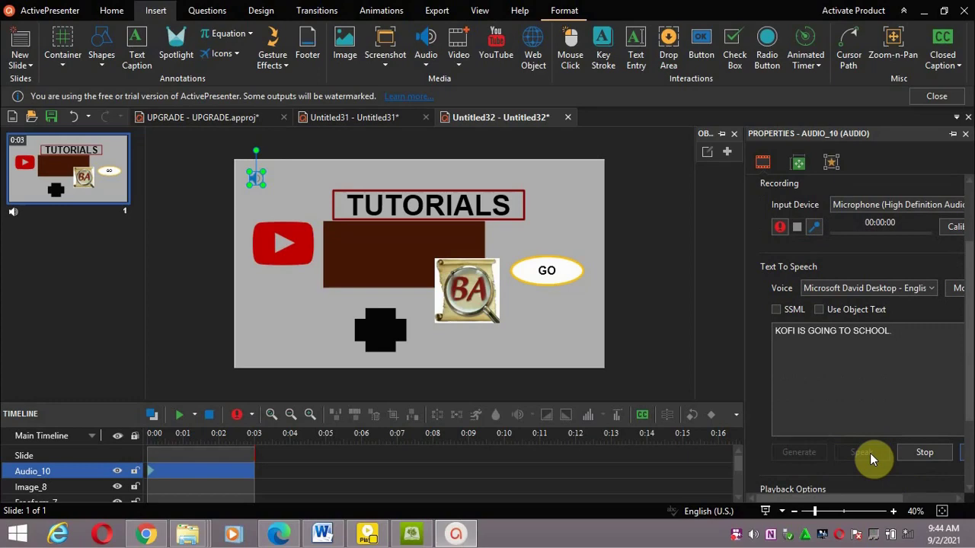
left_click(909, 451)
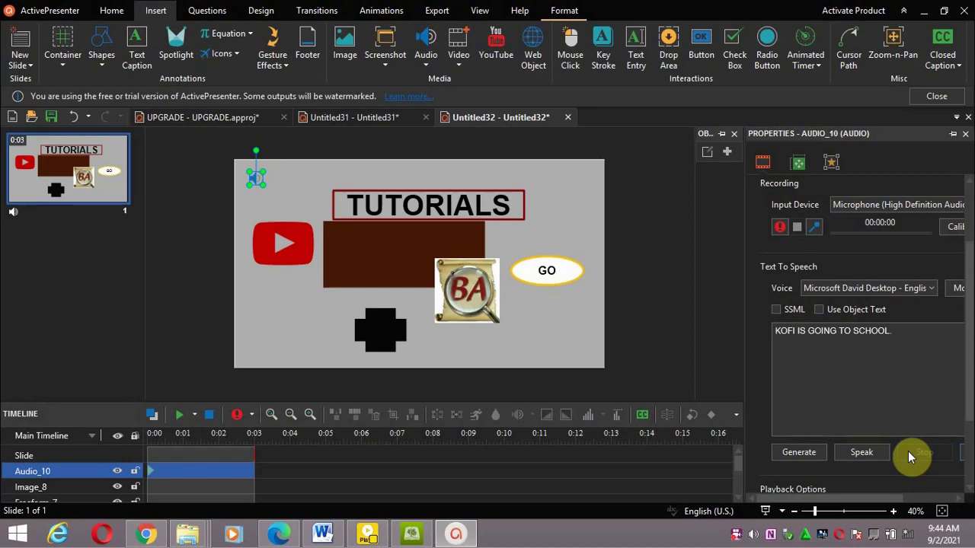
Generate the speech audio from the entered sentence with the Microsoft David Desktop voice and deselect the audio object
left_click(932, 289)
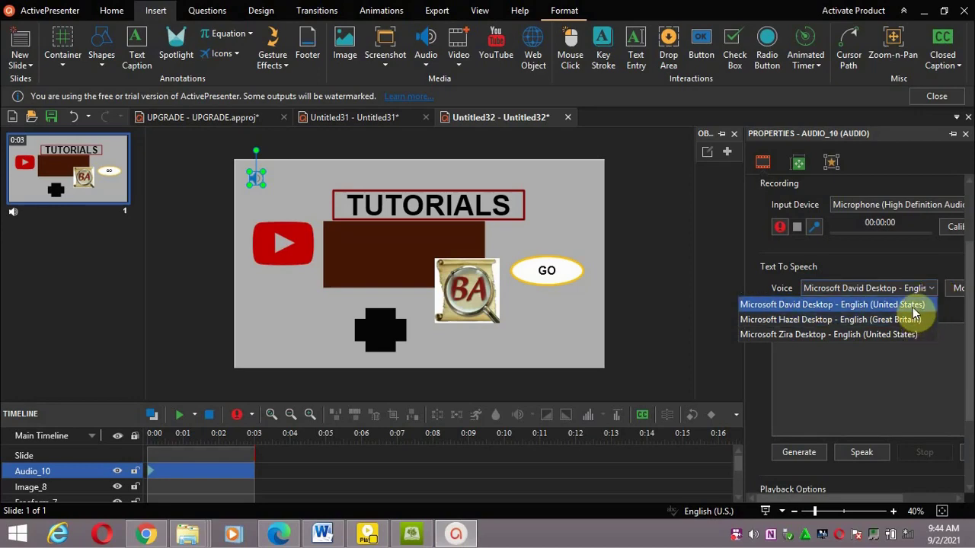
left_click(920, 385)
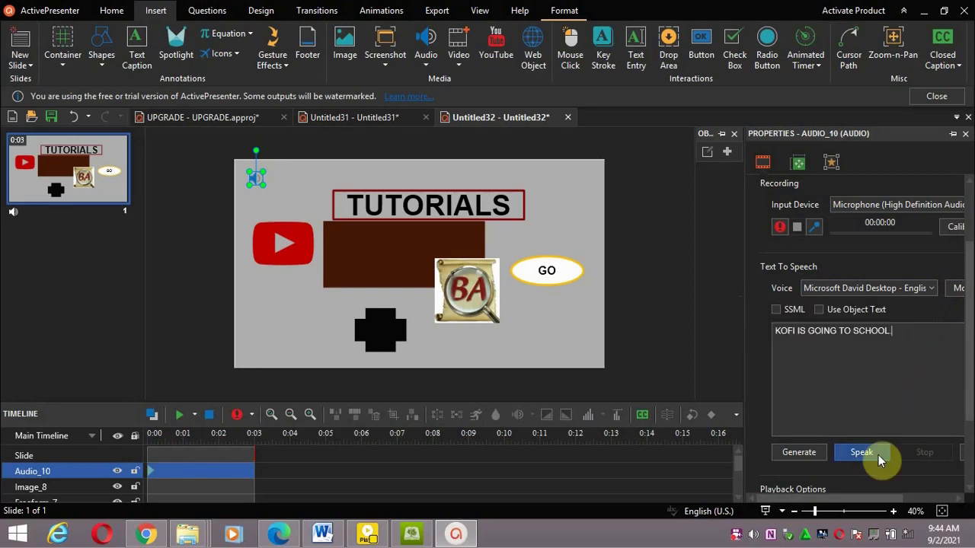
left_click(813, 450)
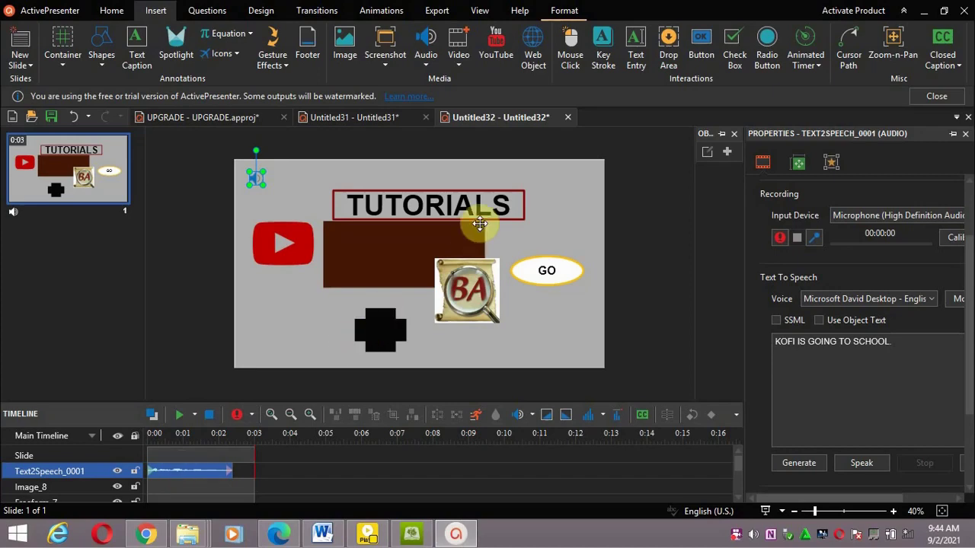
left_click(601, 231)
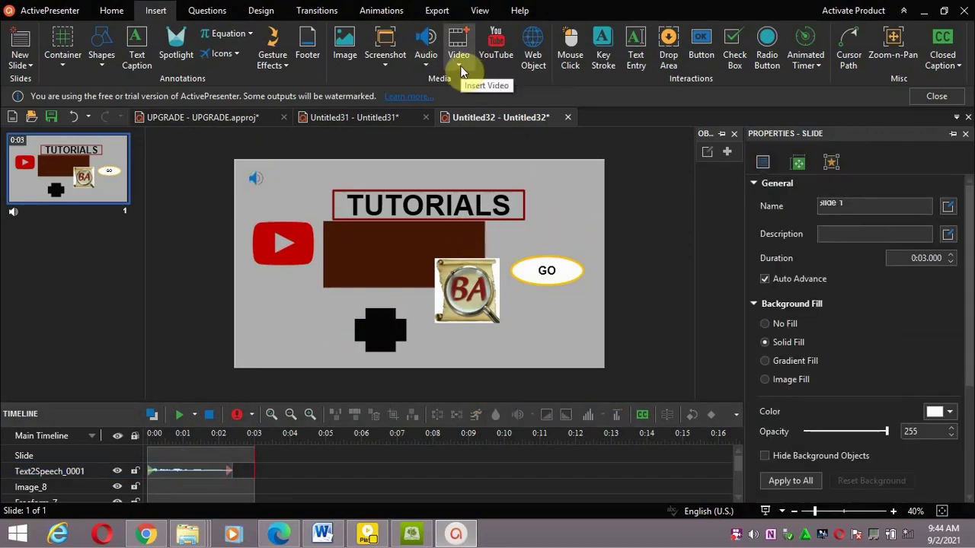
left_click(427, 67)
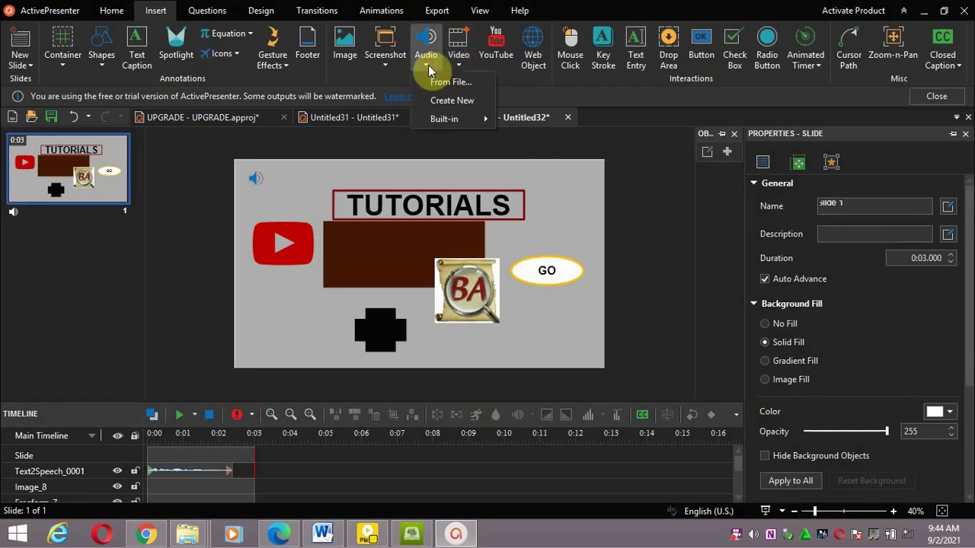
mouse_move(465, 120)
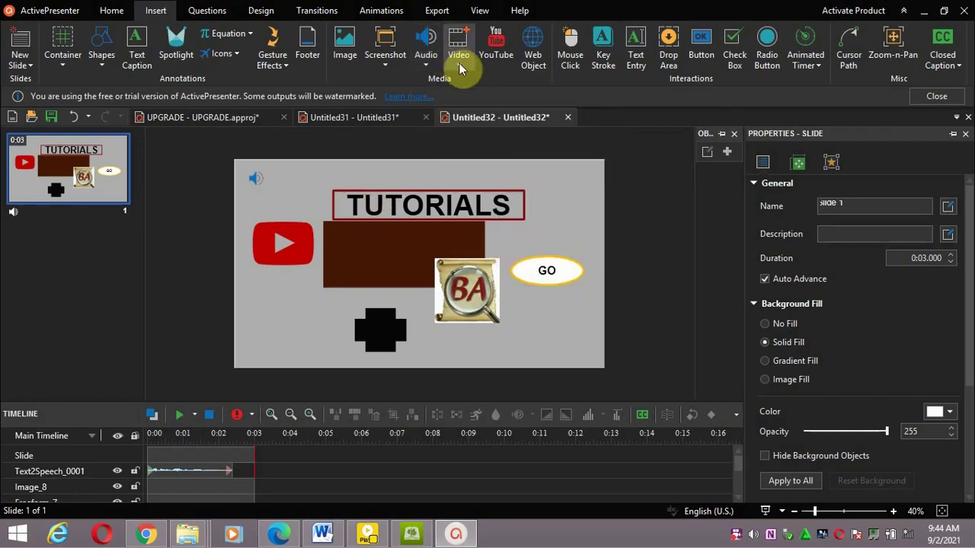
left_click(462, 70)
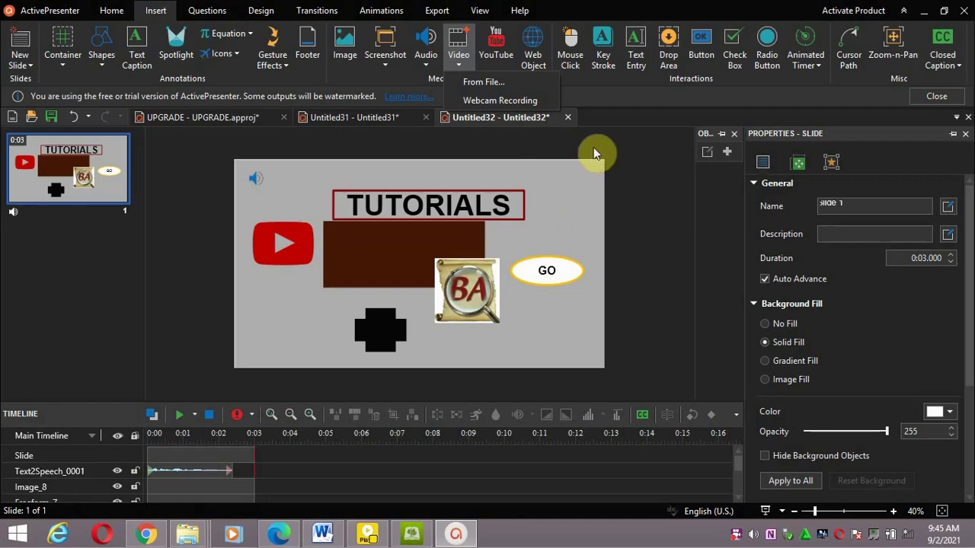
left_click(608, 172)
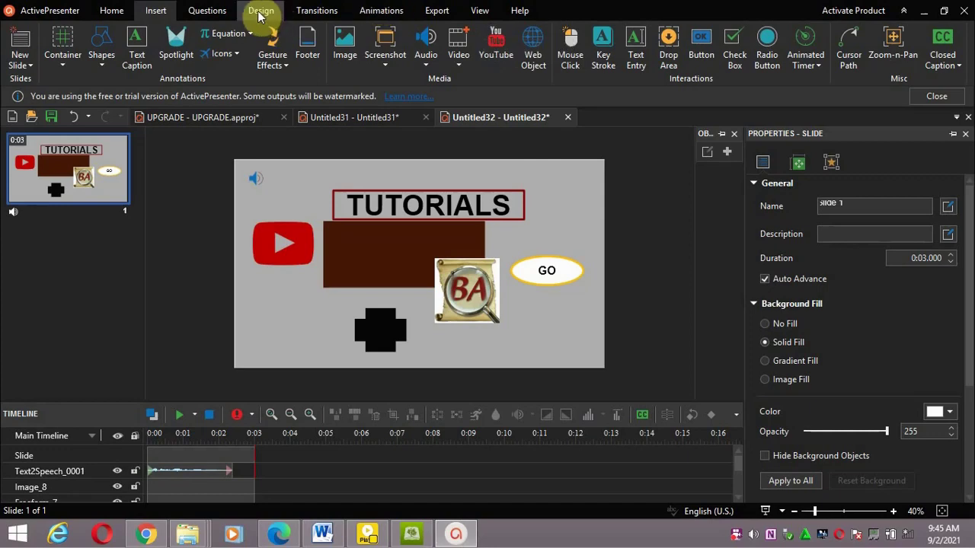
left_click(214, 10)
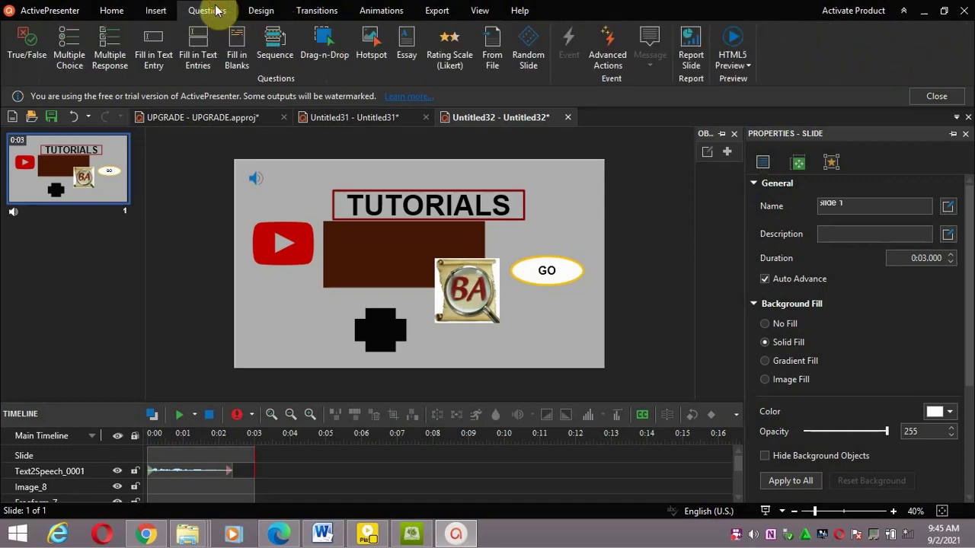
left_click(259, 10)
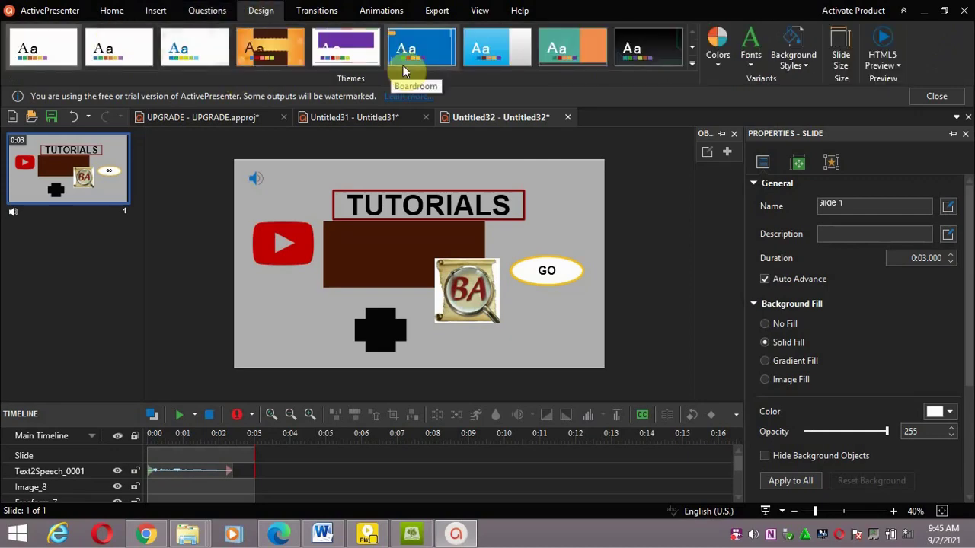
Apply the Fade transition to the slide
left_click(324, 13)
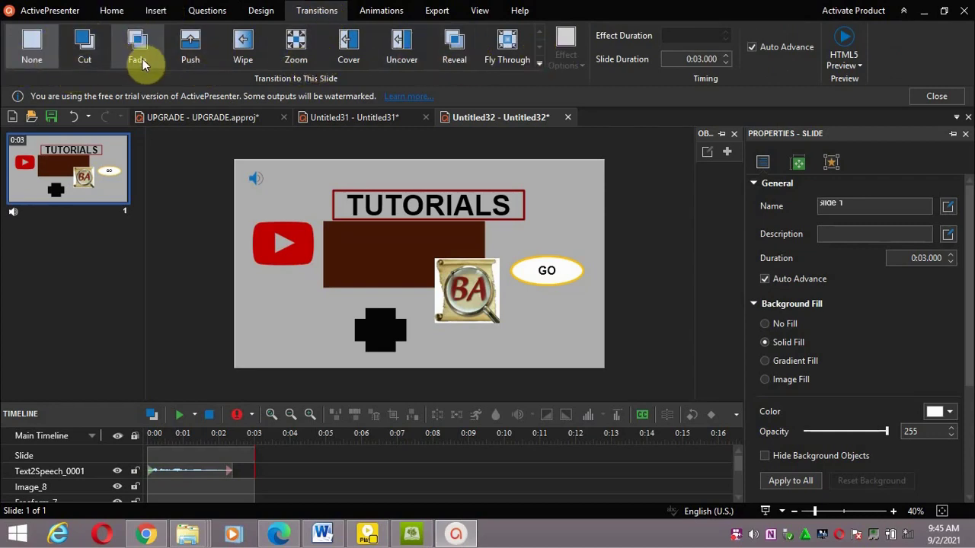
left_click(296, 240)
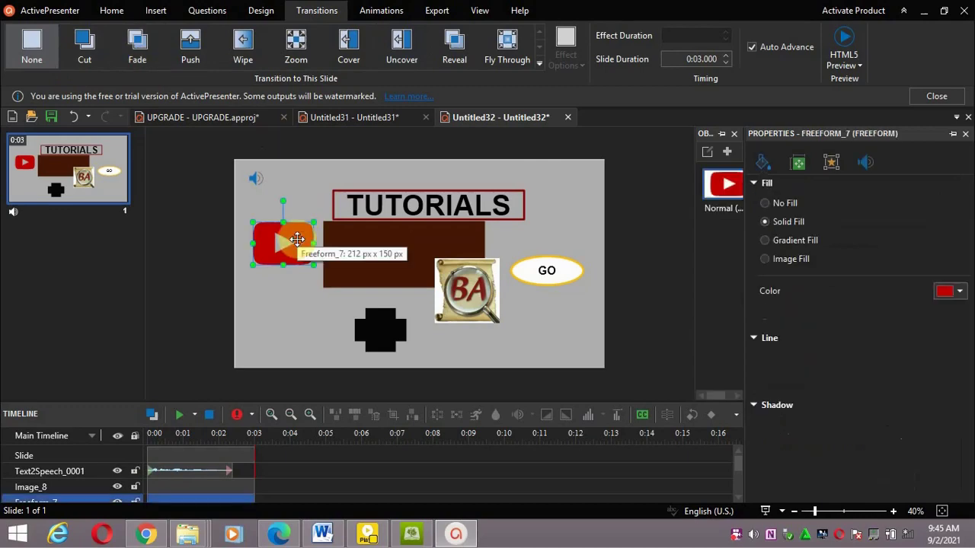
left_click(297, 257)
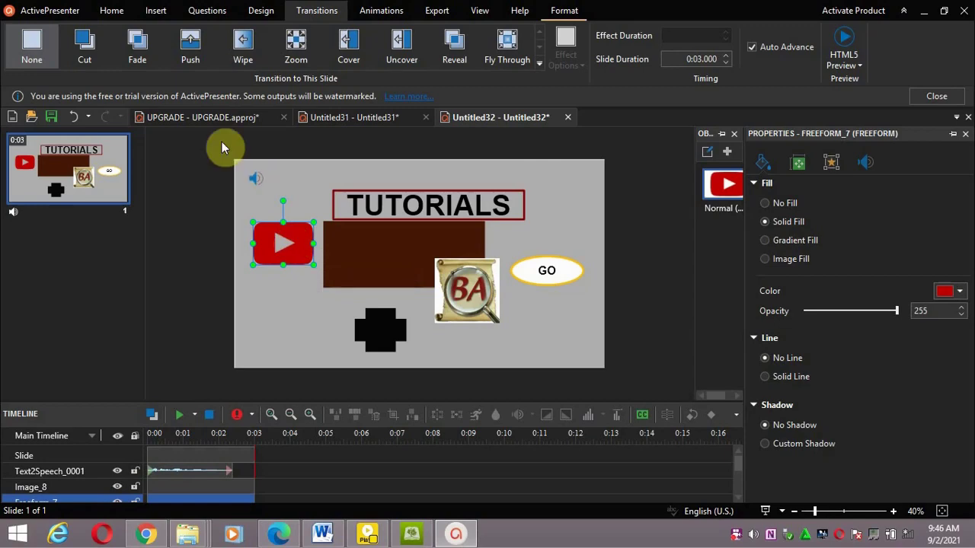
left_click(145, 50)
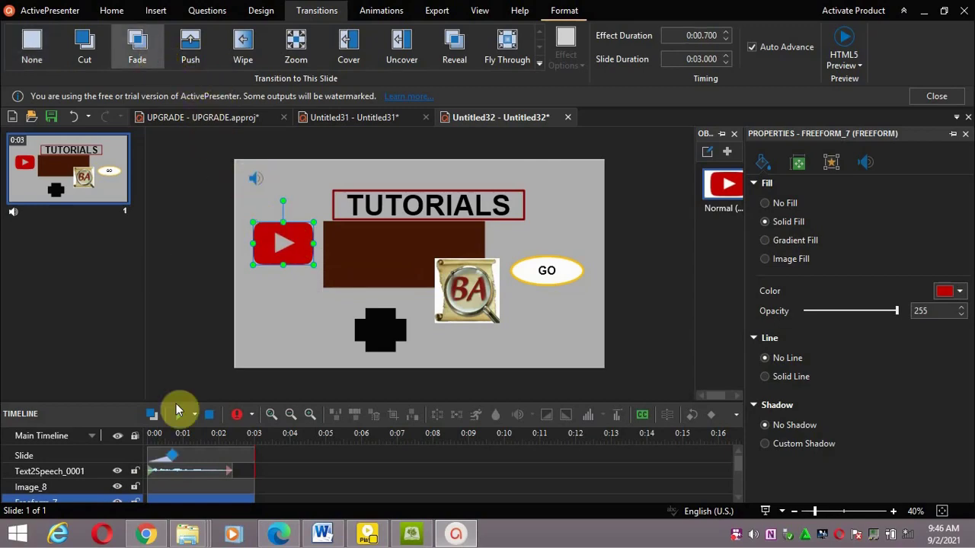
Lengthen the slide's Fade transition on the timeline to an effect duration of about 1.56 seconds
left_click(179, 457)
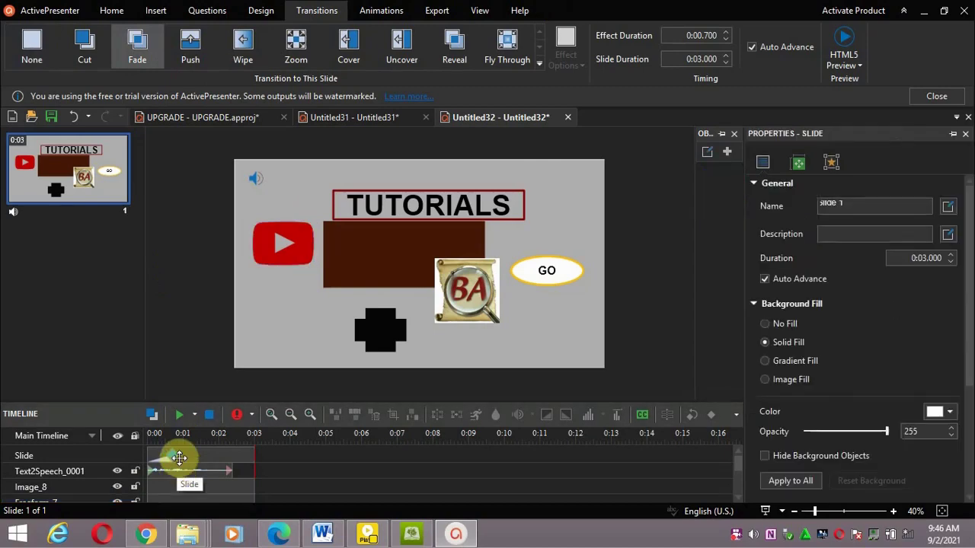
left_click(286, 250)
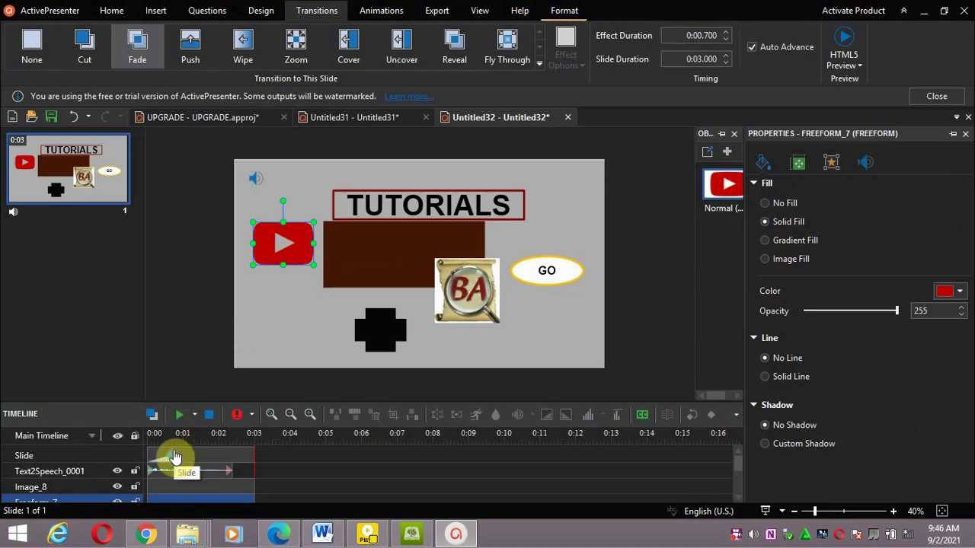
left_click_drag(174, 456, 205, 461)
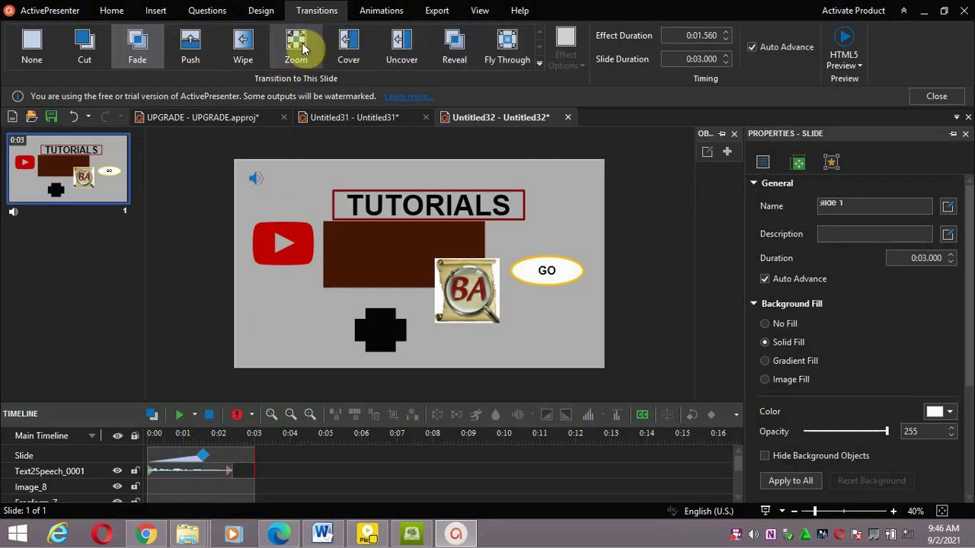
Open the settings for exporting the slide as images
left_click(371, 12)
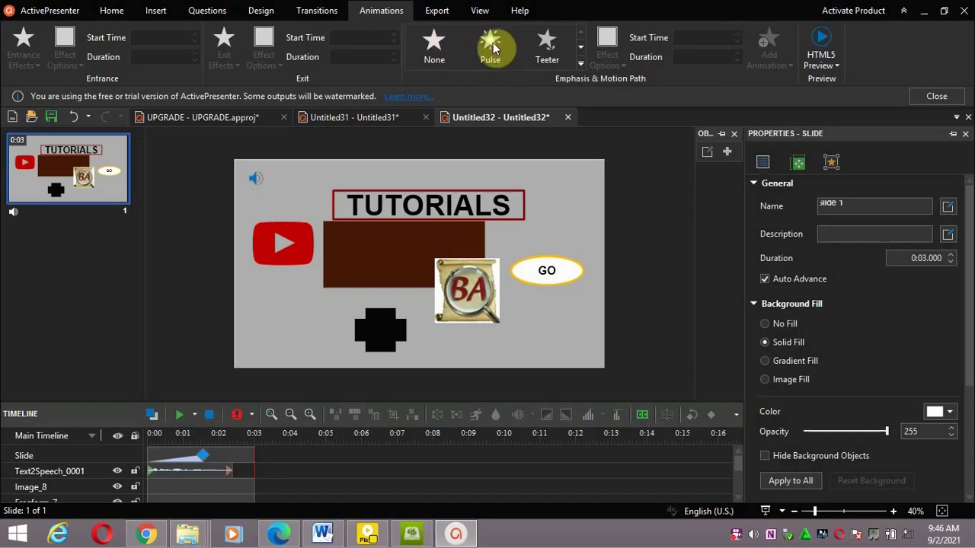
left_click(439, 13)
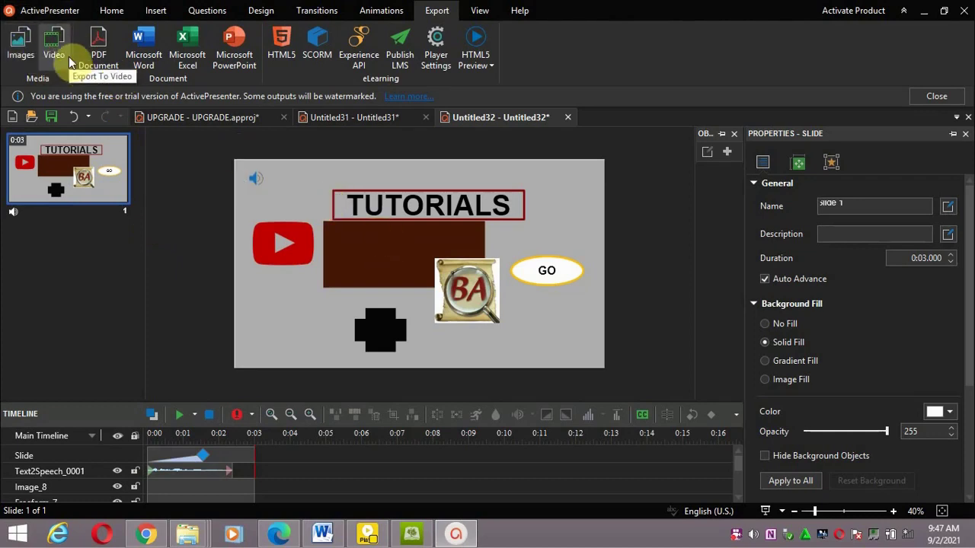
left_click(16, 54)
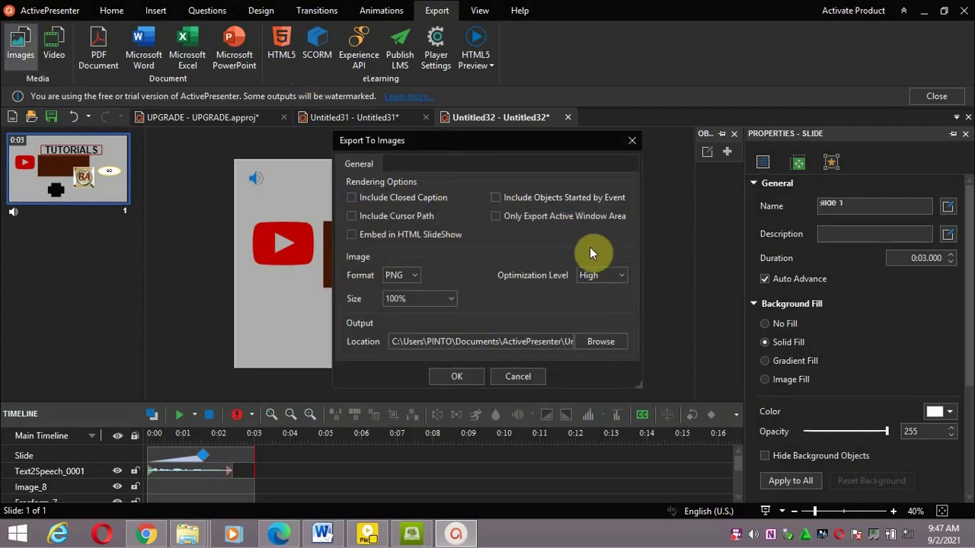
Review the available format, optimization level and size choices for the image export without changing them
left_click(415, 275)
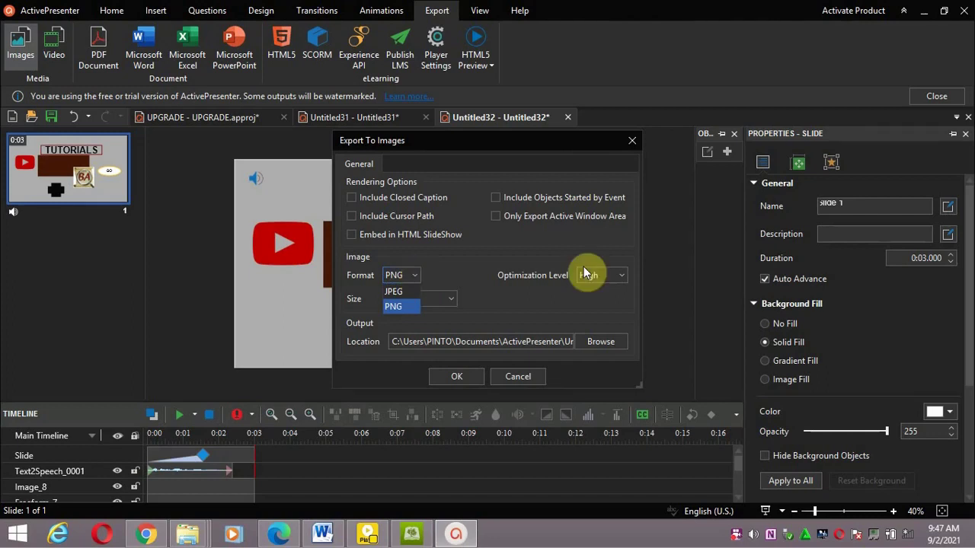
left_click(623, 276)
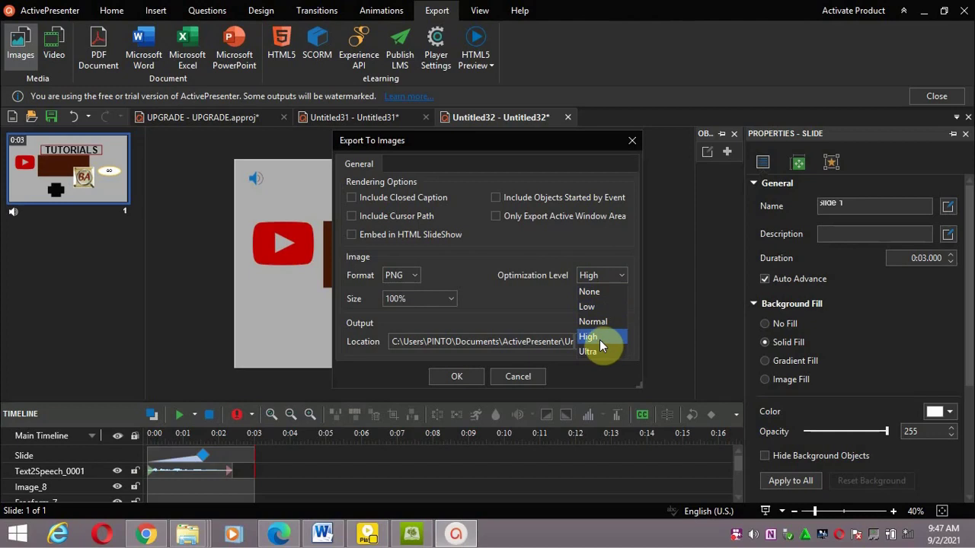
left_click(473, 272)
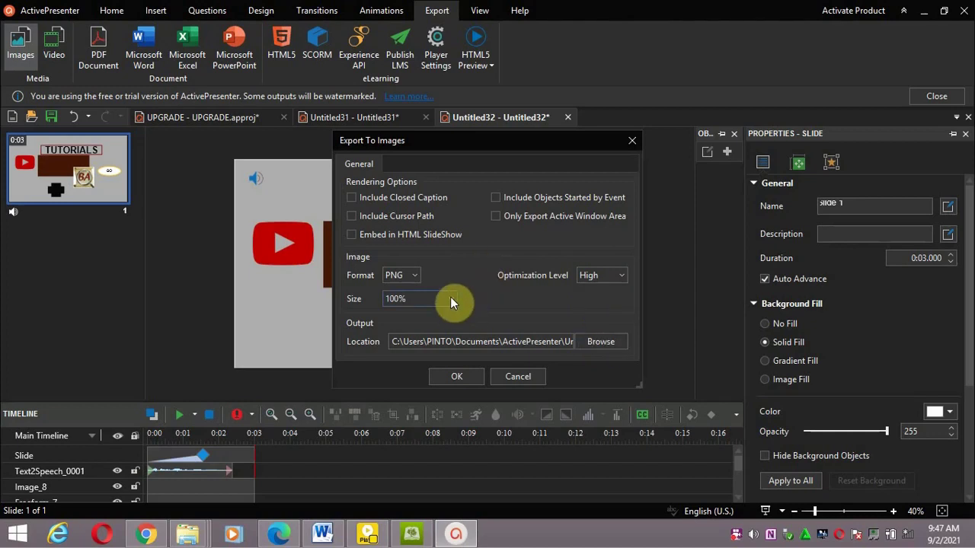
left_click(450, 298)
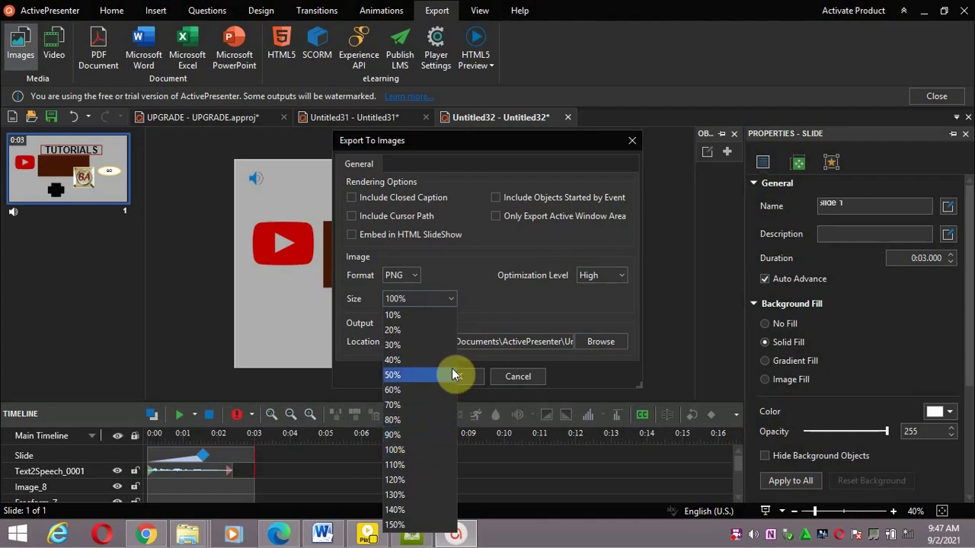
left_click(485, 299)
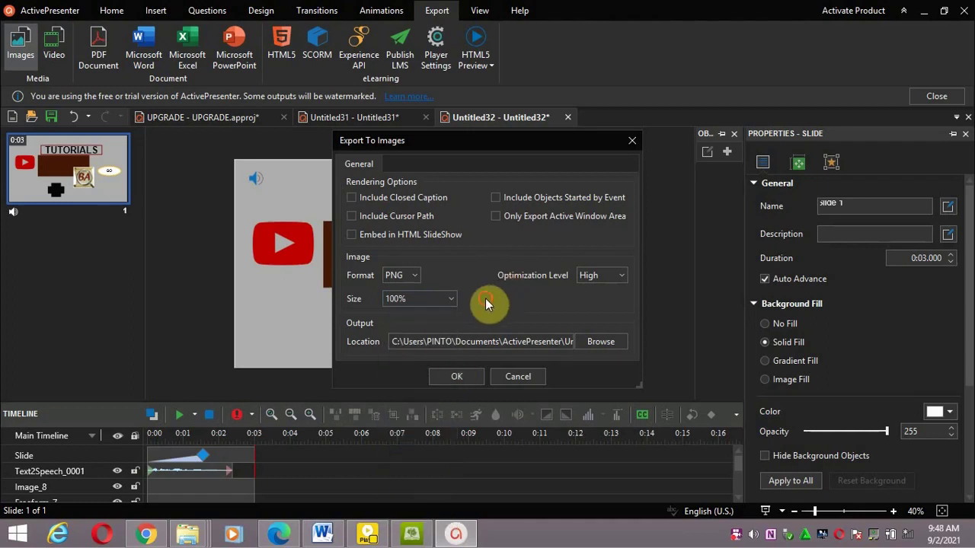
Set the output location to the MY PROJECTS folder on the Desktop and export the slide as a PNG image
left_click(600, 342)
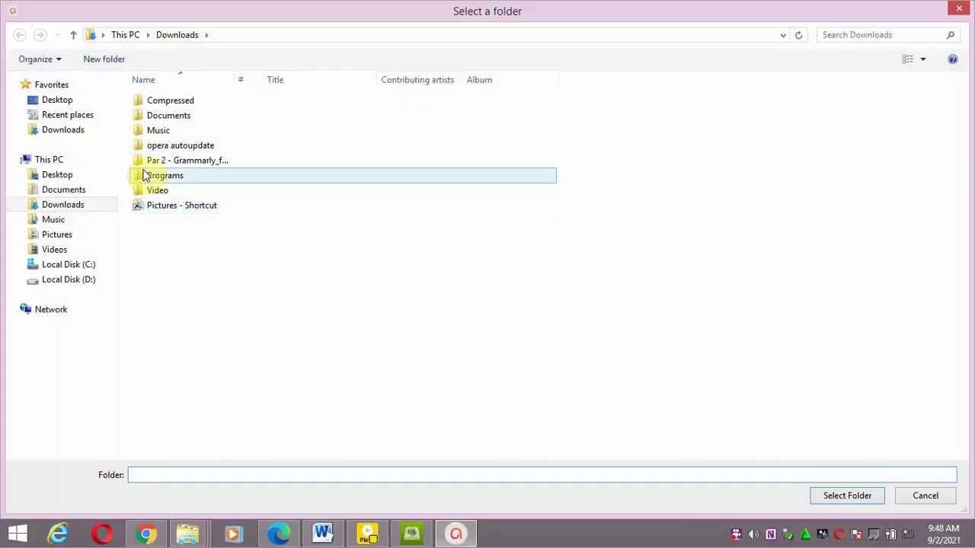
left_click(56, 175)
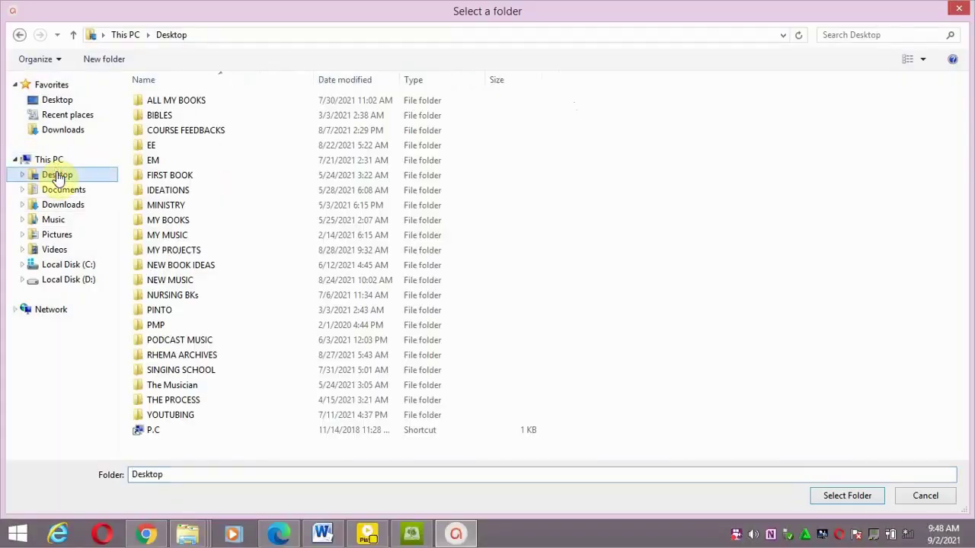
left_click(222, 251)
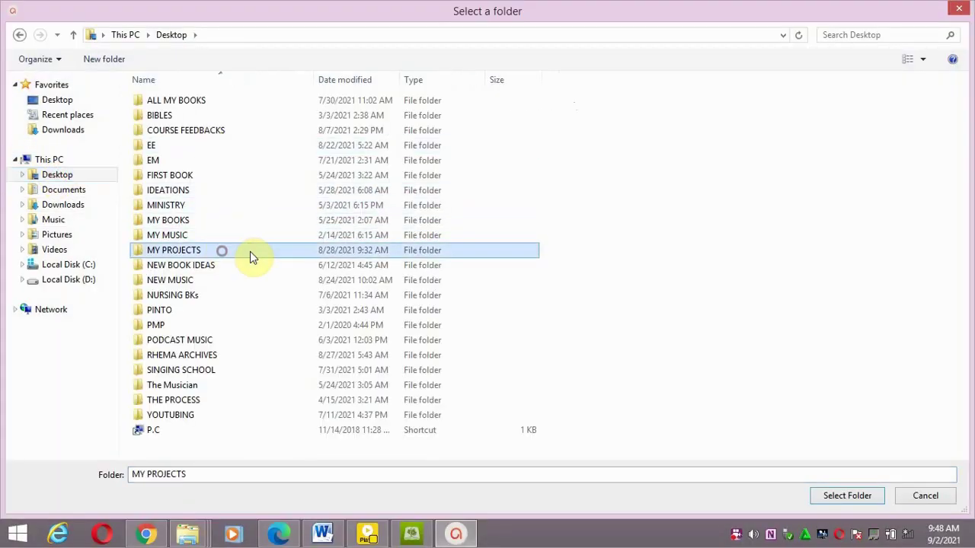
left_click(853, 496)
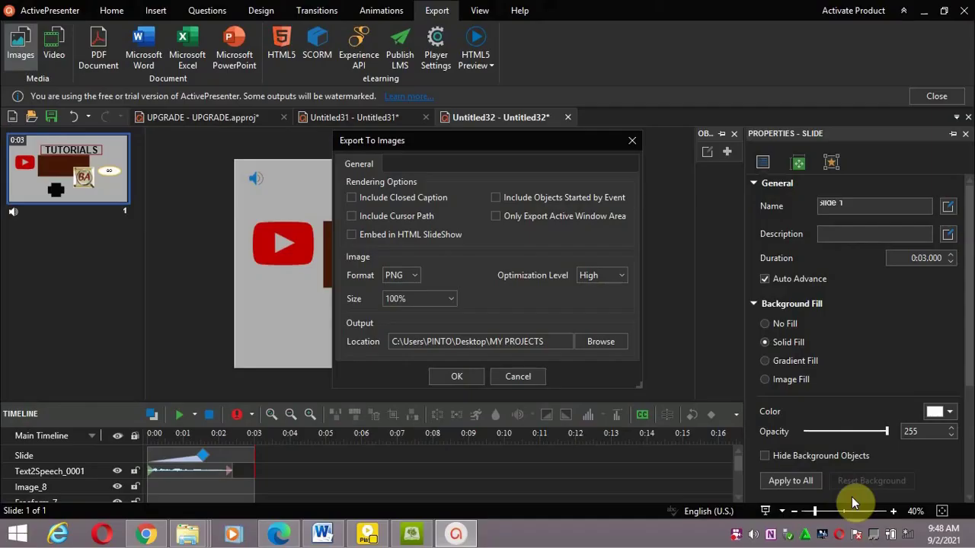
left_click(453, 377)
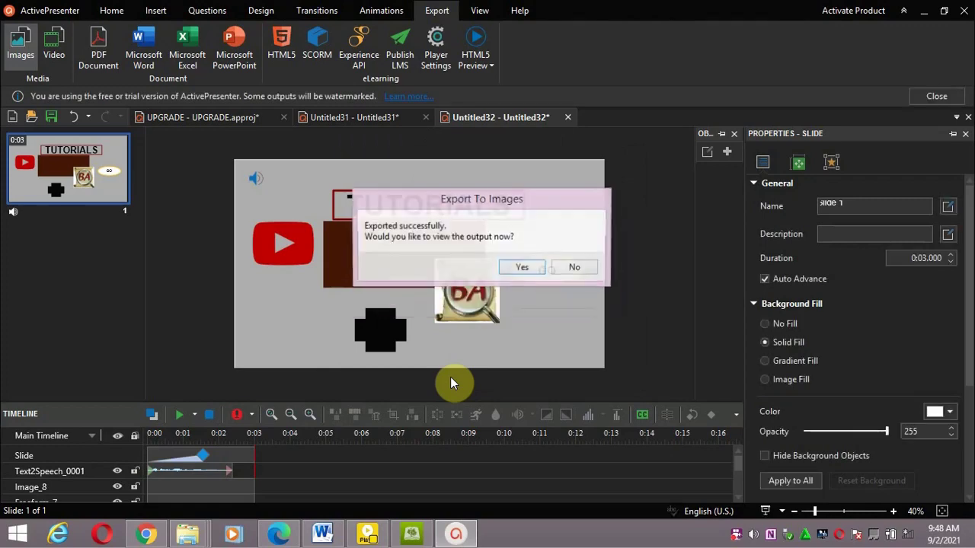
Open the export output folder, view the exported Slide_1 image at full size and close it
left_click(522, 269)
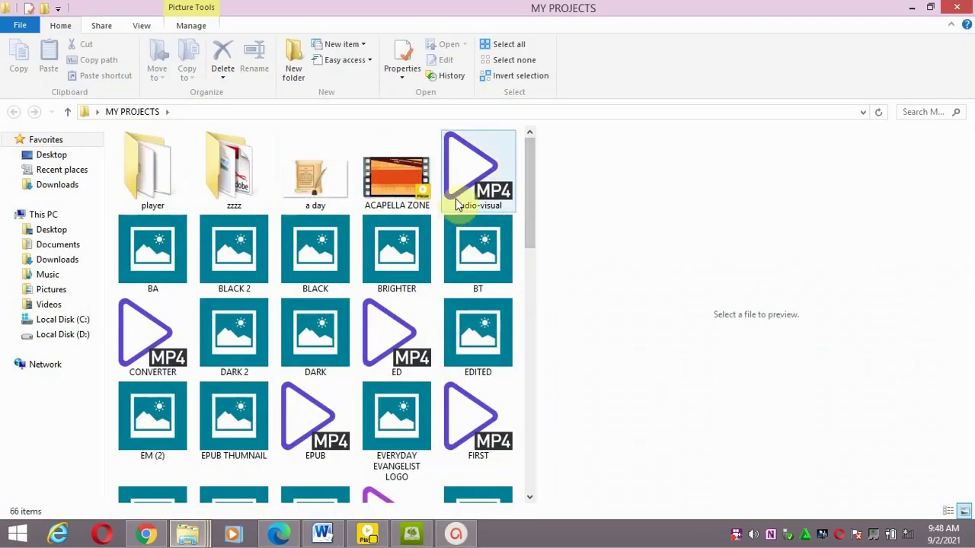
left_click_drag(525, 209, 526, 385)
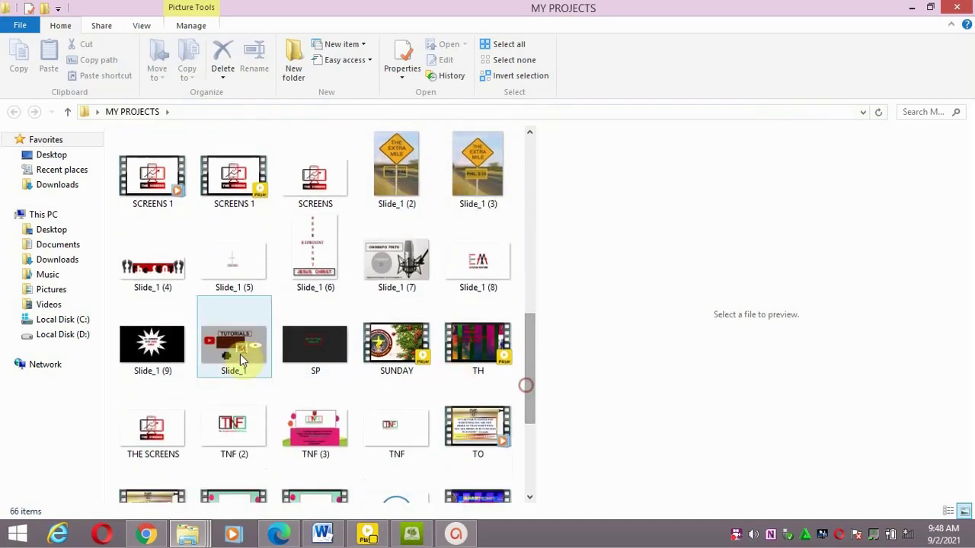
double_click(237, 360)
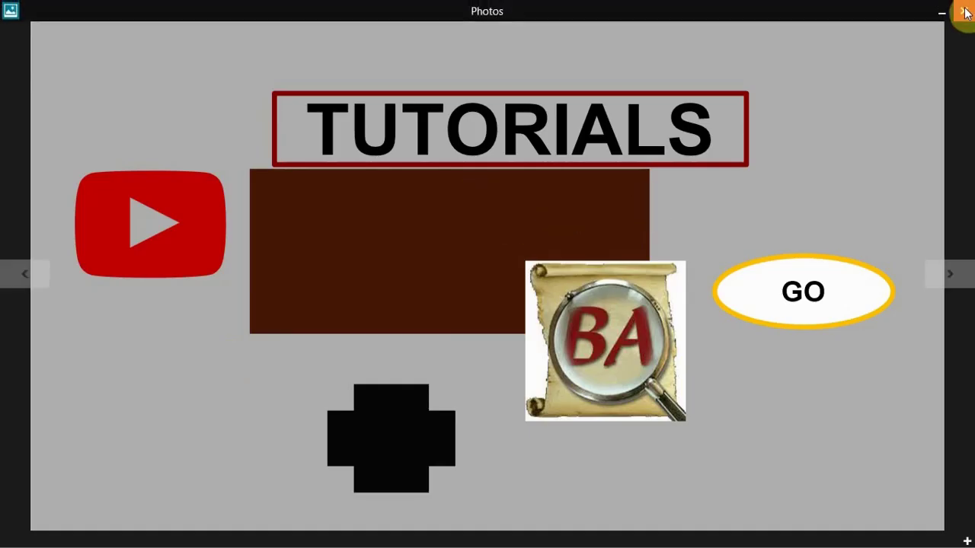
left_click(963, 10)
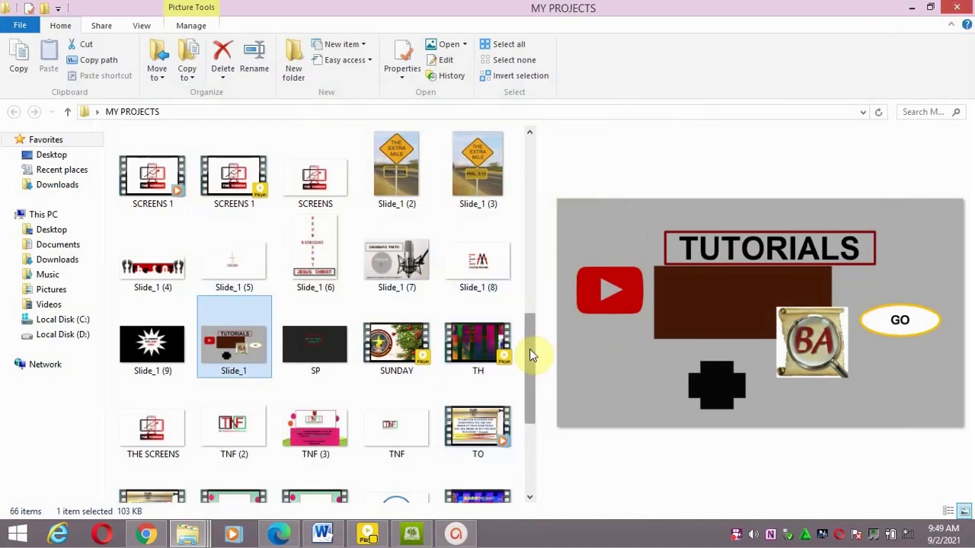
View the EDITED, EM (2), GS EDIT and BA images in the MY PROJECTS folder, and return to ActivePresenter
left_click_drag(529, 349, 545, 184)
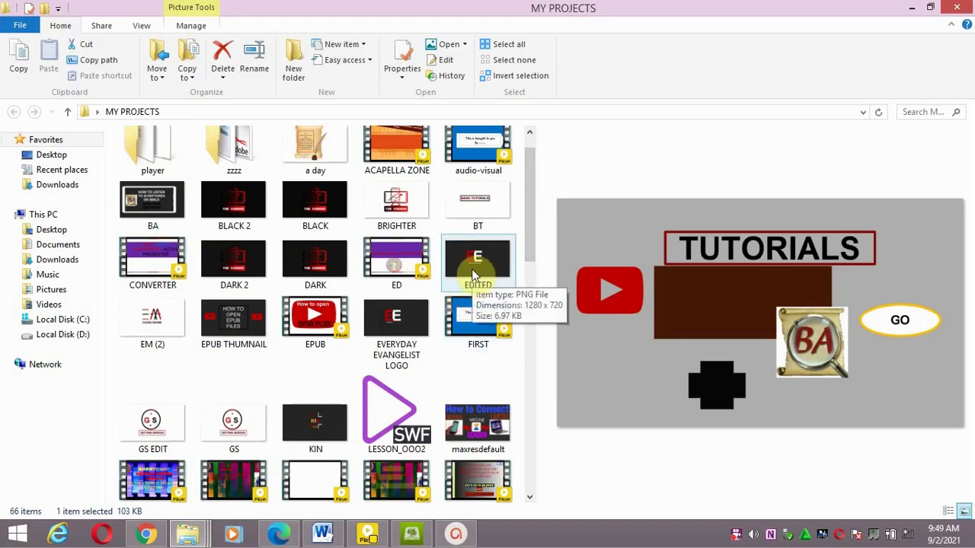
double_click(474, 270)
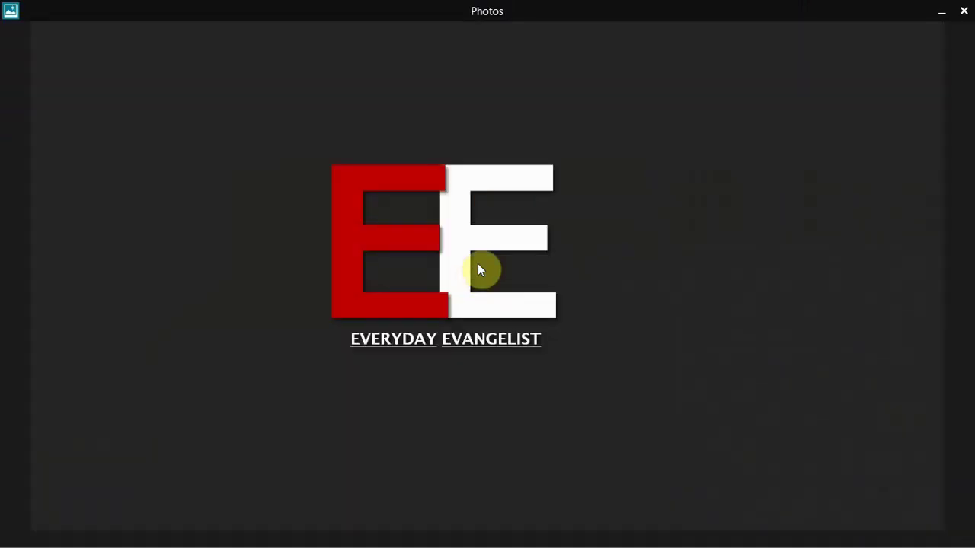
left_click(964, 10)
double_click(162, 329)
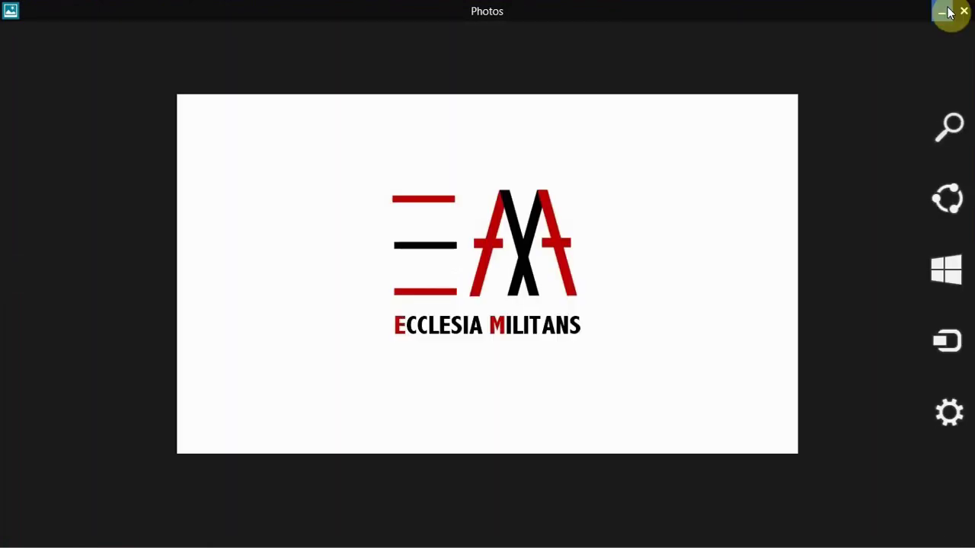
left_click(964, 10)
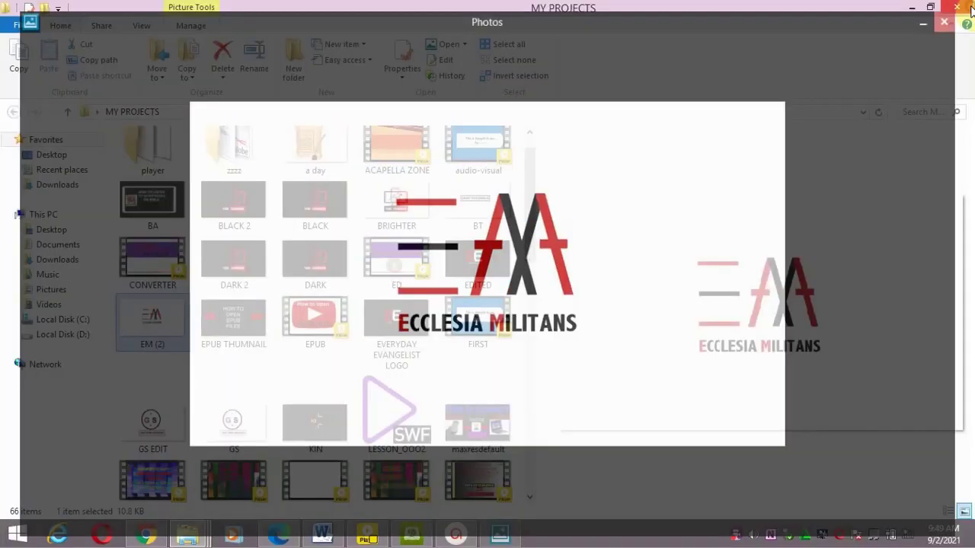
double_click(152, 427)
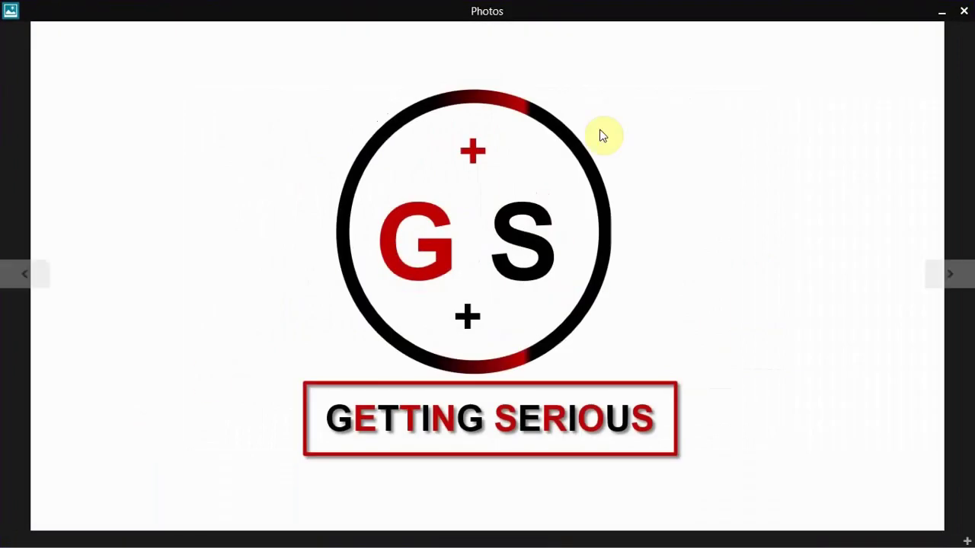
left_click(969, 11)
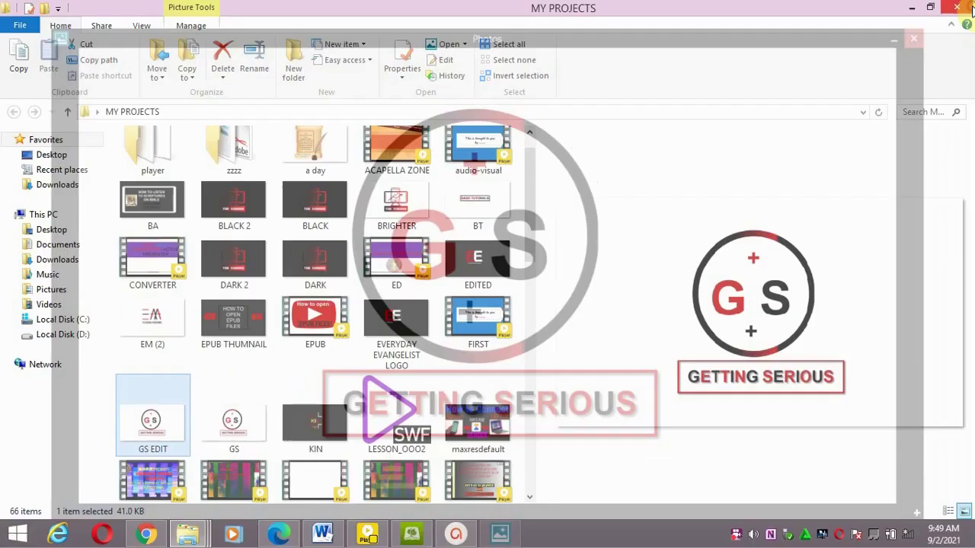
double_click(148, 201)
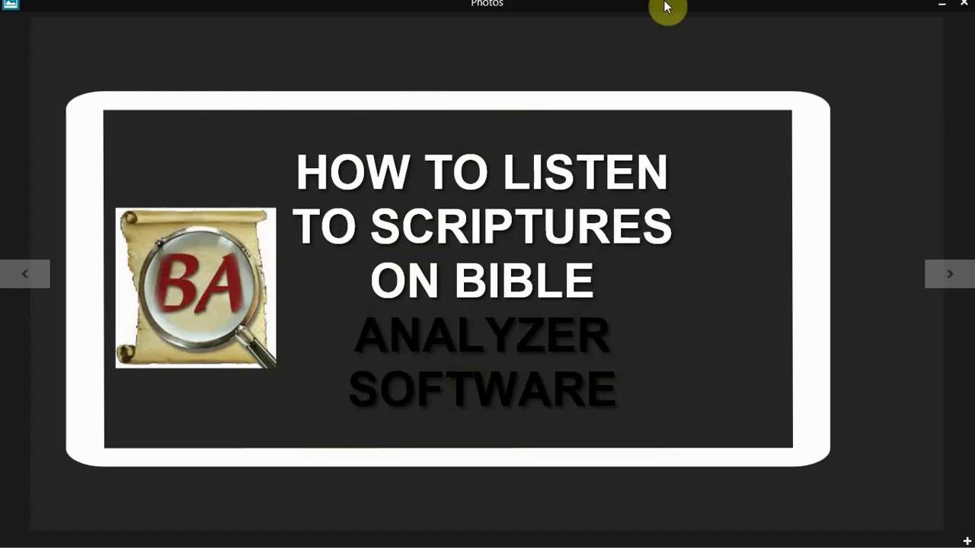
left_click(963, 4)
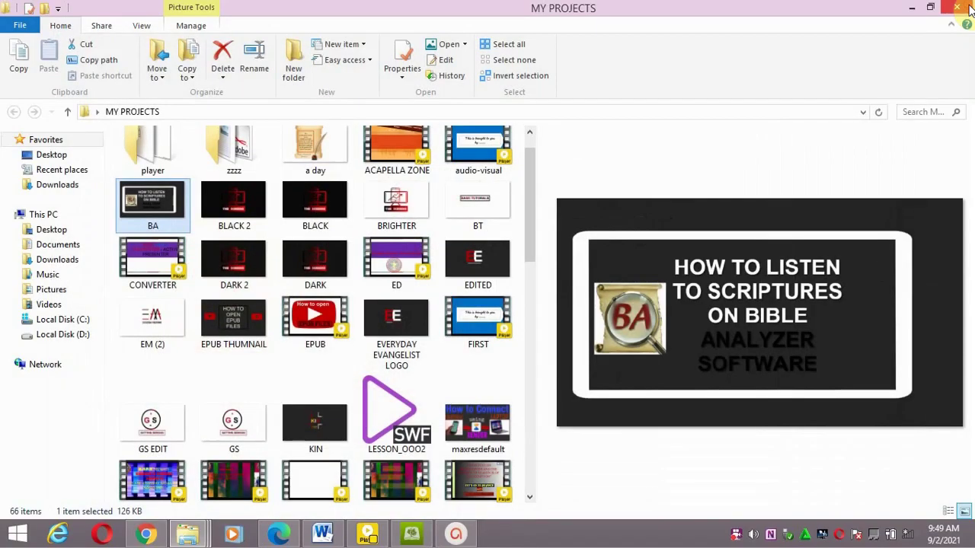
left_click(910, 10)
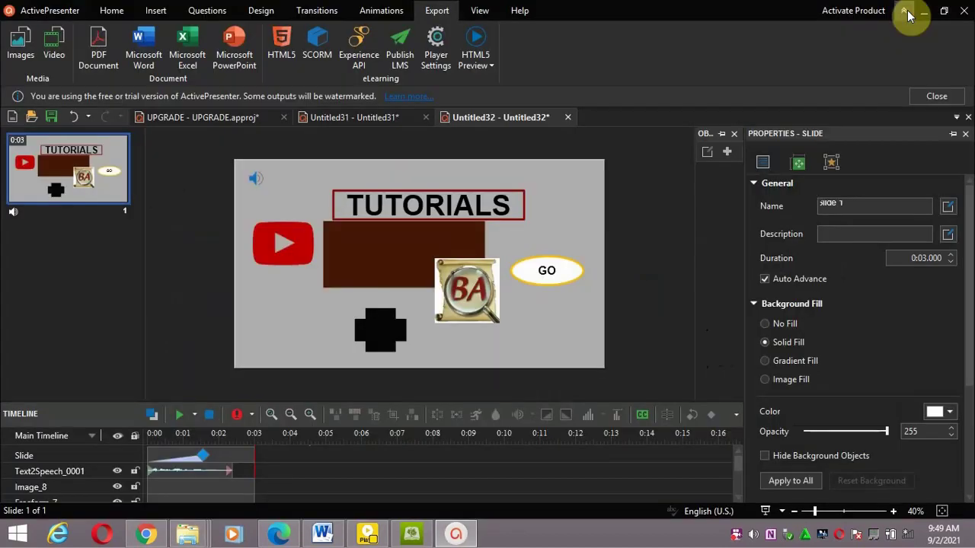